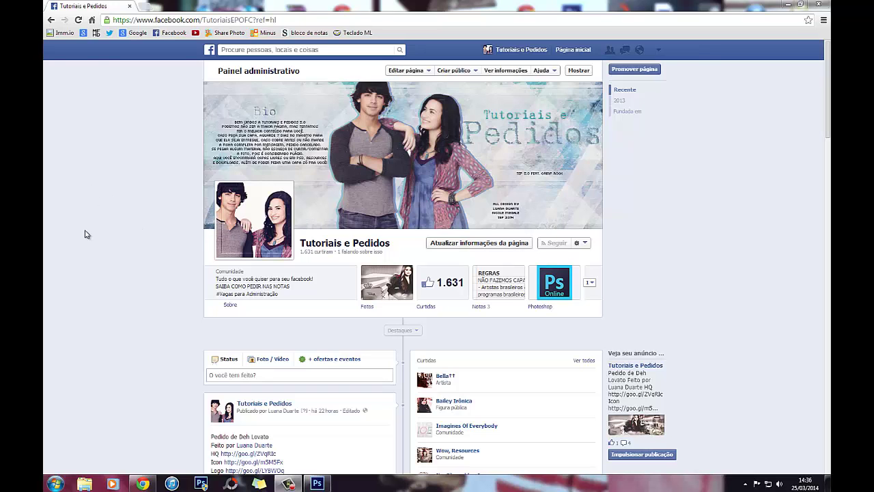
View the black-and-white Gomez cover posted on the Tutoriais e Pedidos page, compare it with the Photoshop cover, and return to Photoshop
{"action": "scroll", "coordinate": [135, 301], "scroll_direction": "down", "scroll_amount": 2}
{"action": "left_click", "coordinate": [272, 353]}
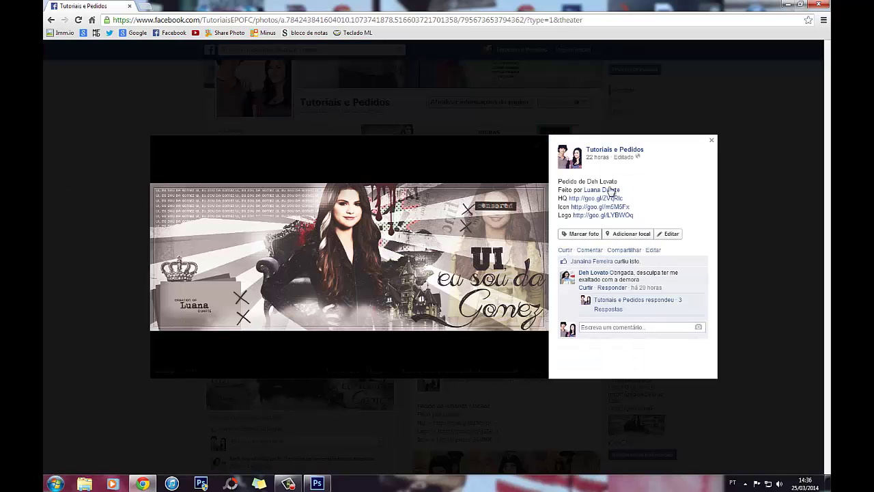
{"action": "mouse_move", "coordinate": [593, 272]}
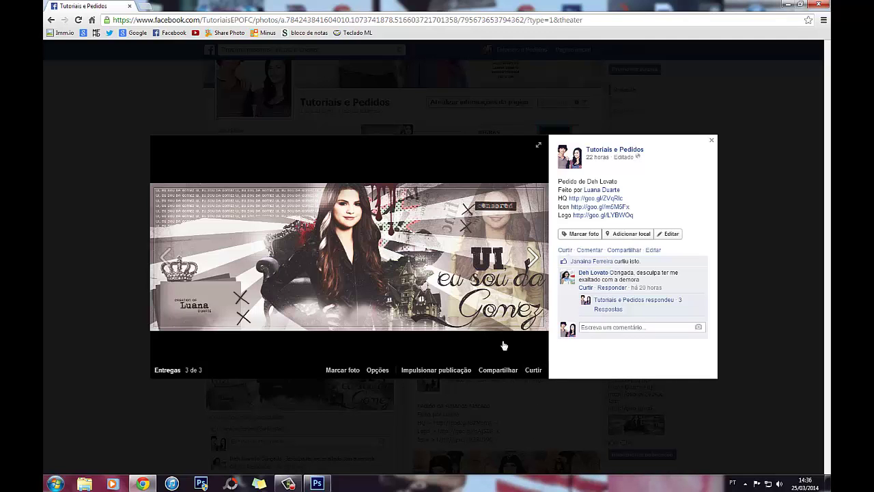
{"action": "left_click", "coordinate": [317, 483]}
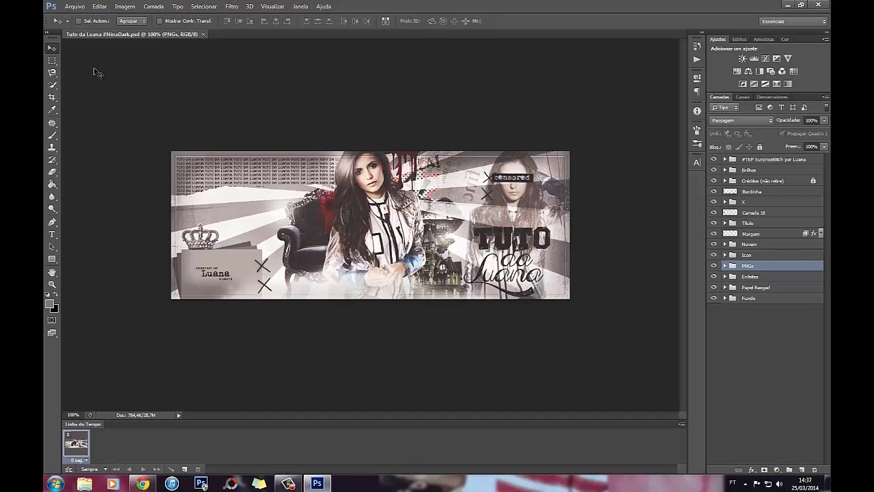
{"action": "left_click", "coordinate": [142, 483]}
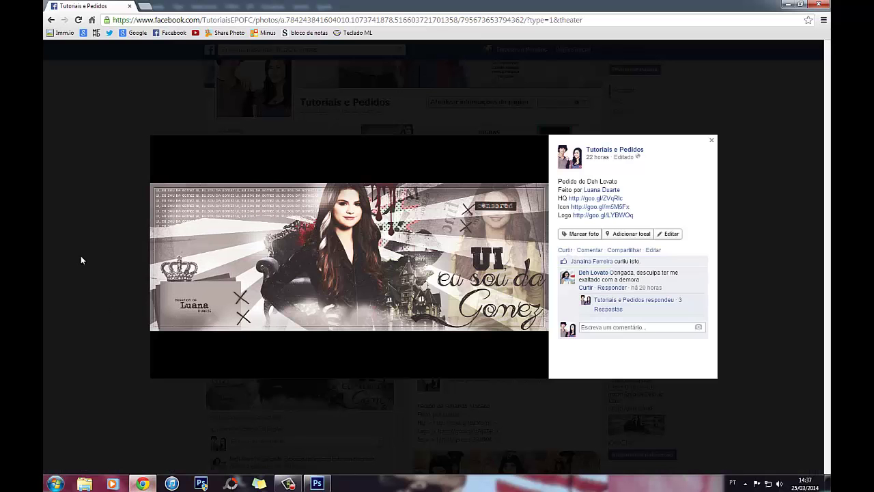
{"action": "left_click", "coordinate": [80, 255]}
{"action": "scroll", "coordinate": [333, 458], "scroll_direction": "up", "scroll_amount": 2}
{"action": "left_click", "coordinate": [317, 483]}
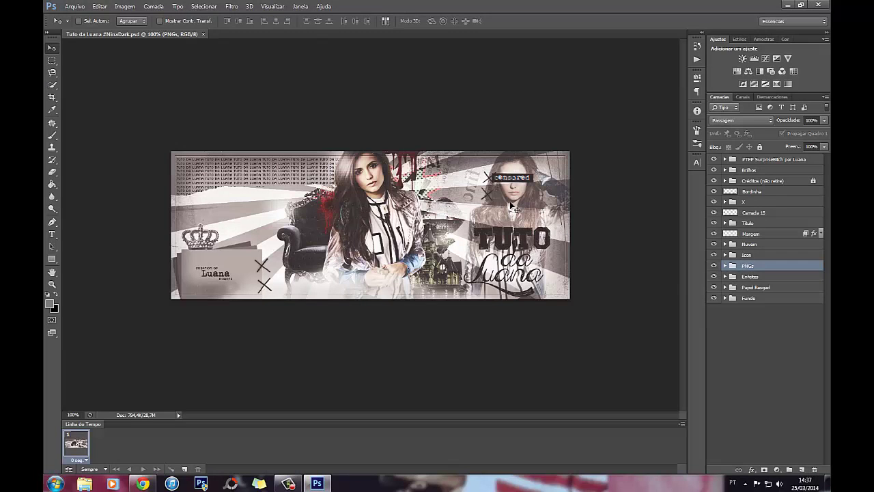
Create a new transparent document 850 pixels wide and 315 pixels high
{"action": "left_click", "coordinate": [74, 6]}
{"action": "left_click", "coordinate": [78, 14]}
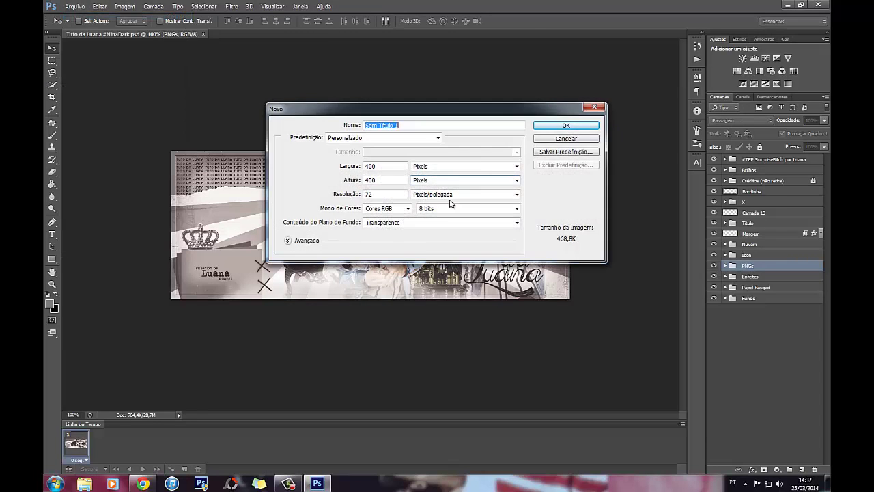
{"action": "double_click", "coordinate": [372, 166]}
{"action": "type", "text": "8"}
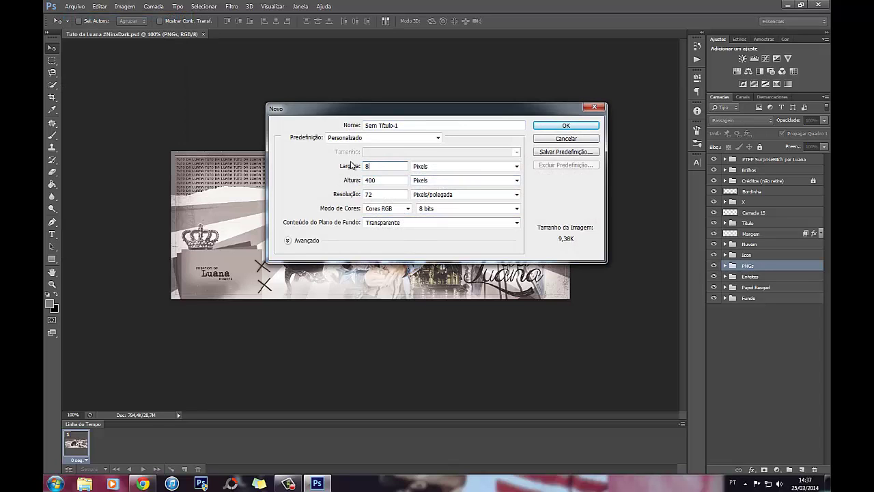
{"action": "type", "text": "50"}
{"action": "key", "text": "Tab"}
{"action": "key", "text": "Tab"}
{"action": "type", "text": "315"}
{"action": "key", "text": "Return"}
Expand the Fundo group in the #NinaDark PSD, and browse the Facebook page's cover photos in Chrome for similar backgrounds
{"action": "left_click", "coordinate": [133, 34]}
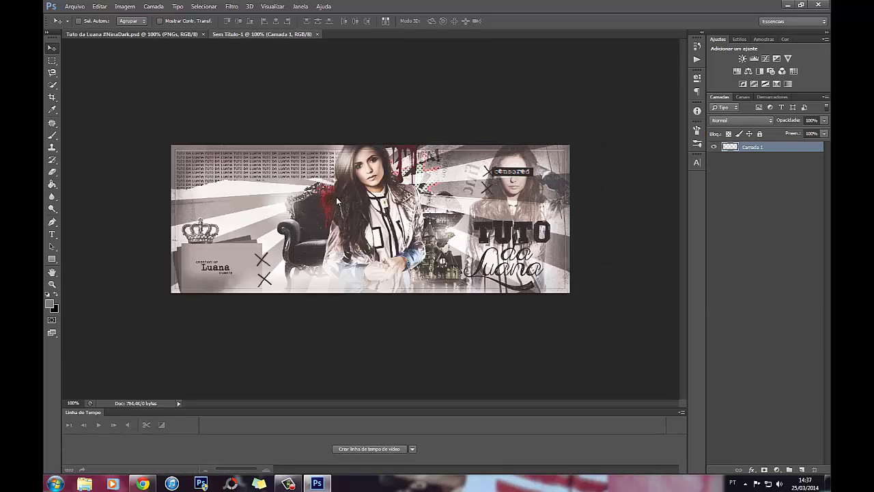
{"action": "left_click", "coordinate": [725, 298]}
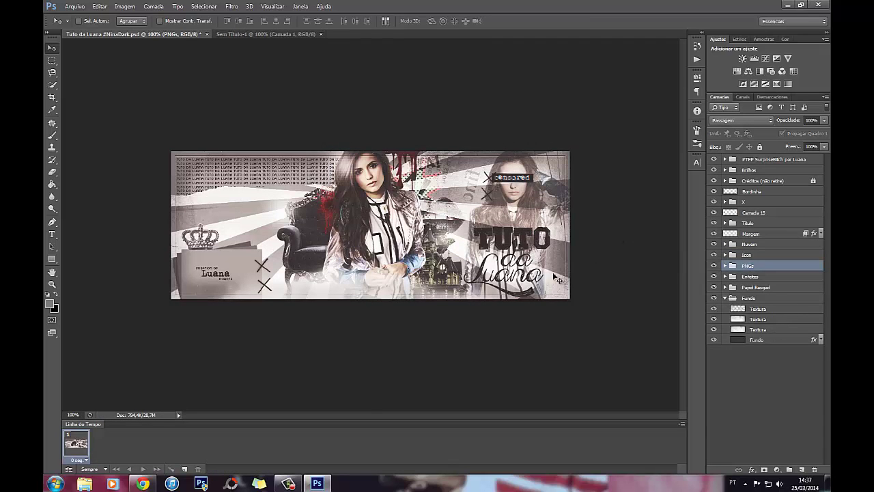
{"action": "left_click", "coordinate": [143, 483]}
{"action": "left_click", "coordinate": [528, 231]}
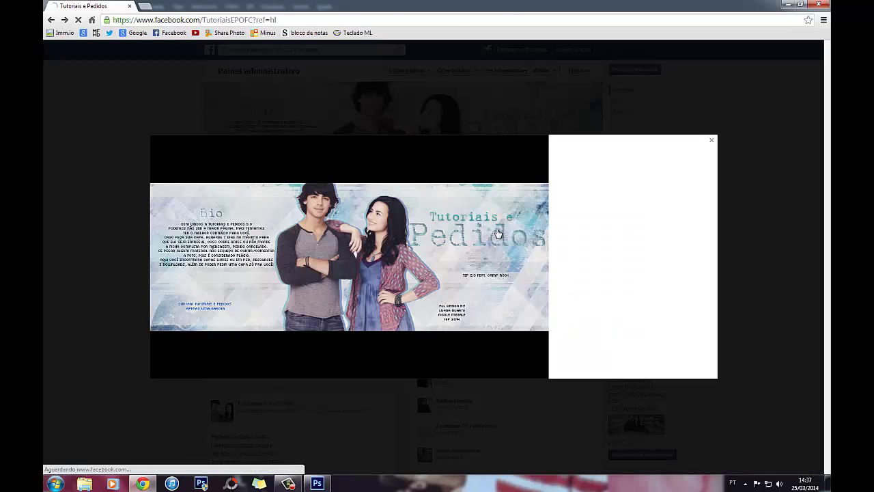
{"action": "left_click", "coordinate": [527, 231]}
{"action": "left_click", "coordinate": [526, 230]}
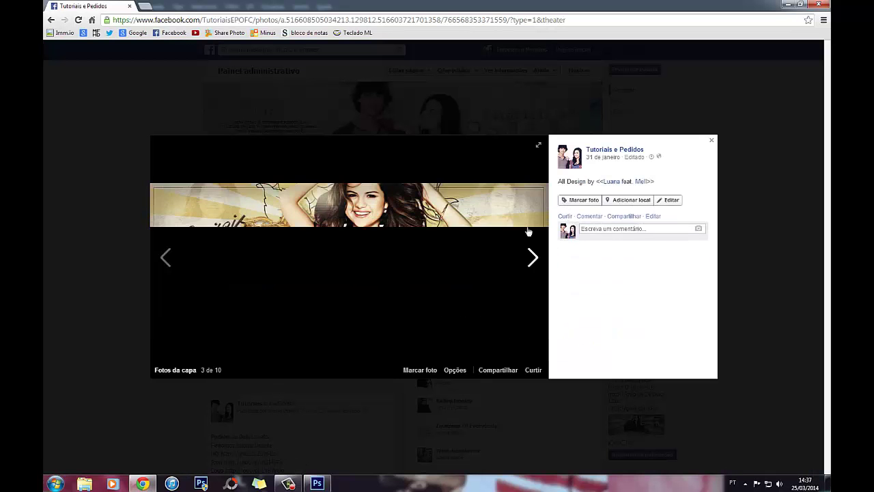
{"action": "left_click", "coordinate": [526, 230]}
{"action": "left_click", "coordinate": [167, 258]}
{"action": "left_click", "coordinate": [167, 258]}
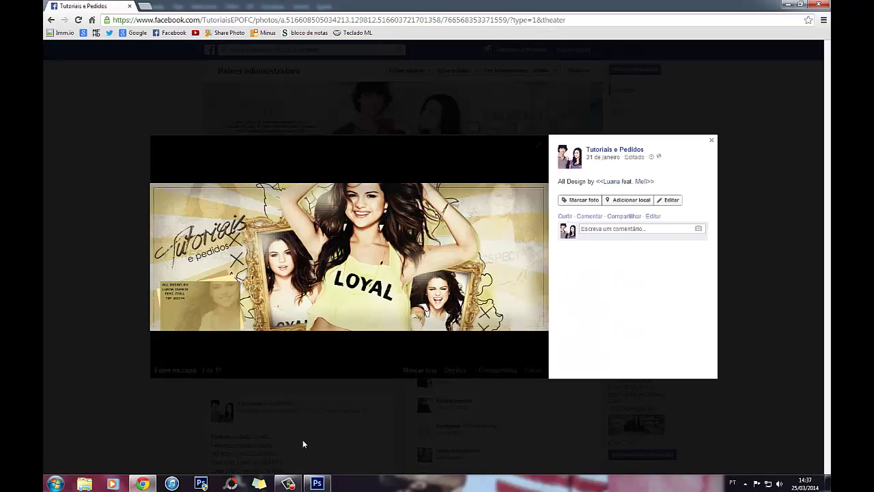
{"action": "left_click", "coordinate": [317, 483]}
{"action": "left_click", "coordinate": [317, 484]}
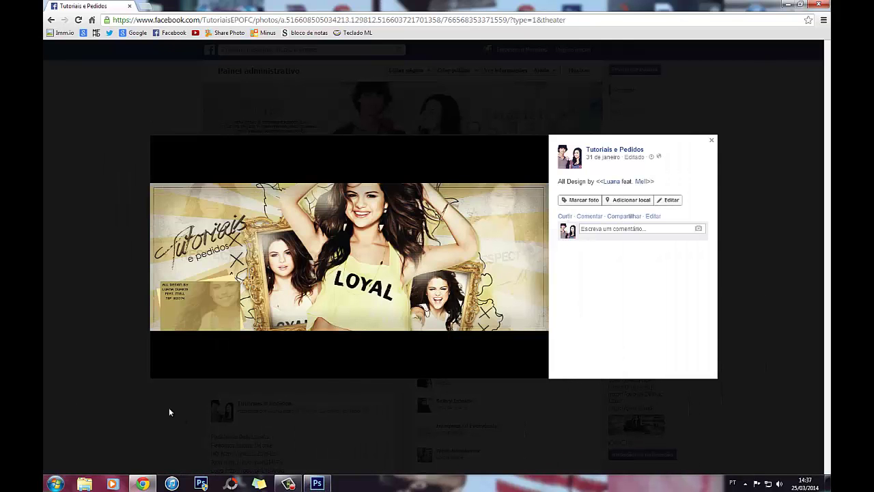
{"action": "left_click", "coordinate": [123, 361]}
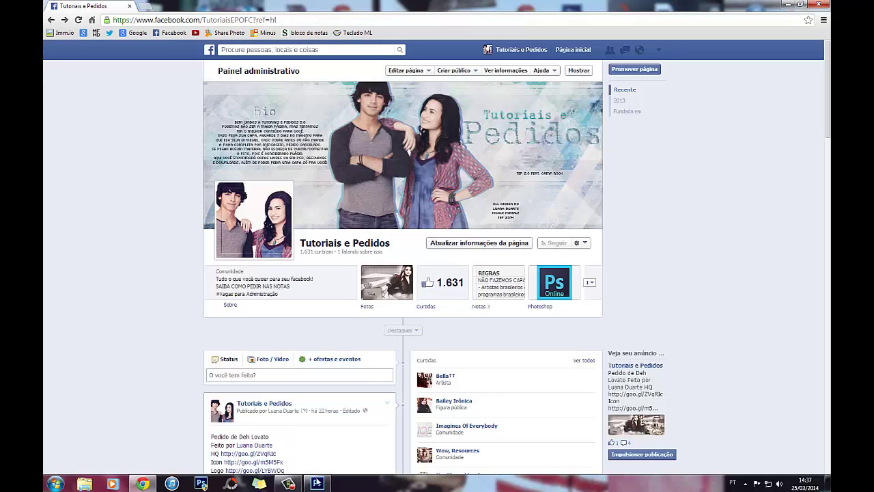
Switch to Photoshop and copy the Fundo group from the #NinaDark PSD into the blank Sem Título-1 document
{"action": "left_click", "coordinate": [316, 484]}
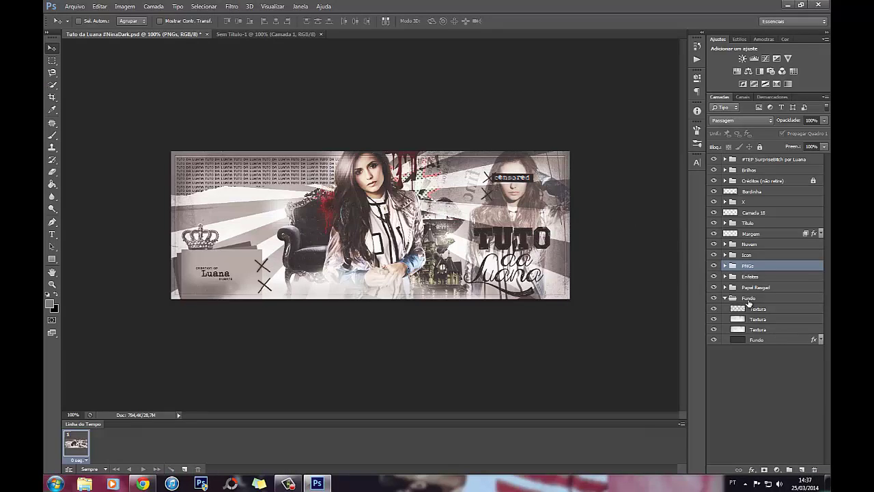
{"action": "left_click", "coordinate": [740, 299]}
{"action": "left_click", "coordinate": [725, 298]}
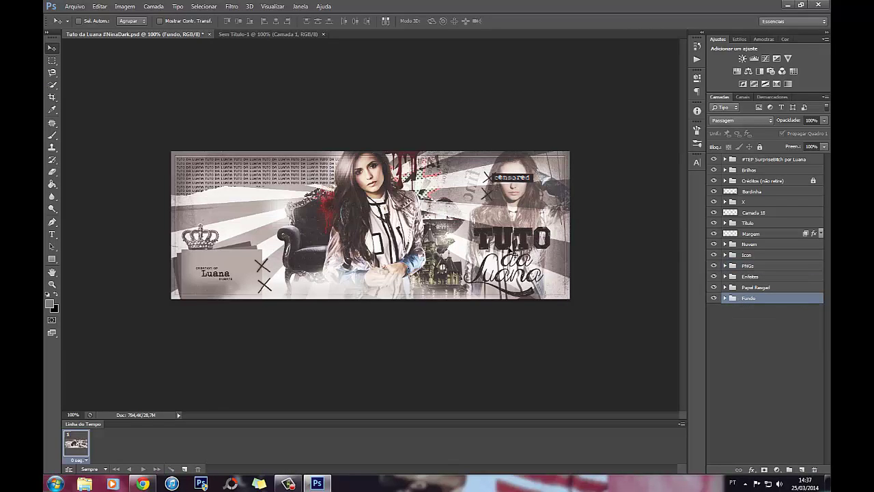
{"action": "left_click_drag", "start_coordinate": [309, 220], "coordinate": [329, 216]}
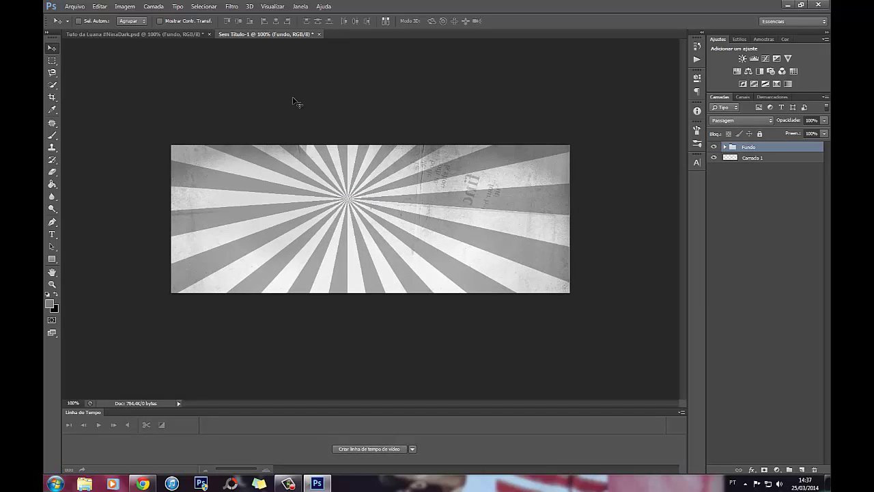
Open the torn-paper image Ti1SsXs from the Brilhos Faixas e Brushes folder in Ferramentas to view it, and close it again
{"action": "left_click", "coordinate": [199, 34]}
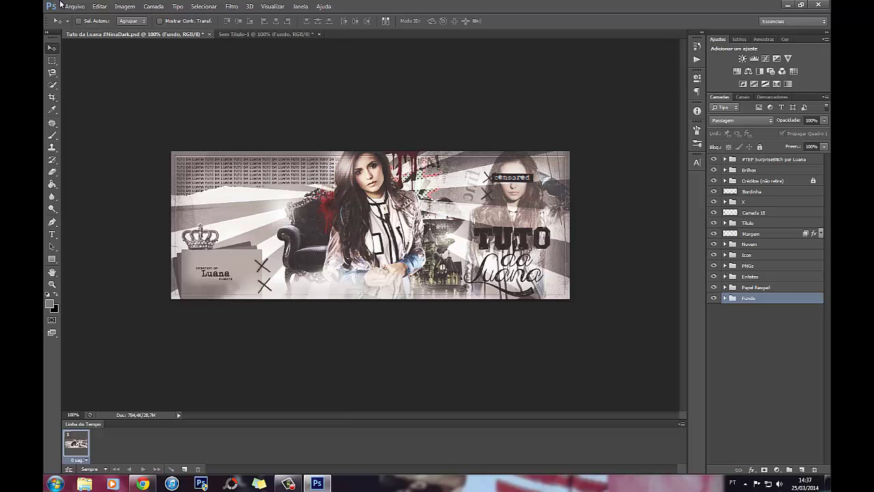
{"action": "left_click", "coordinate": [65, 6]}
{"action": "left_click", "coordinate": [75, 25]}
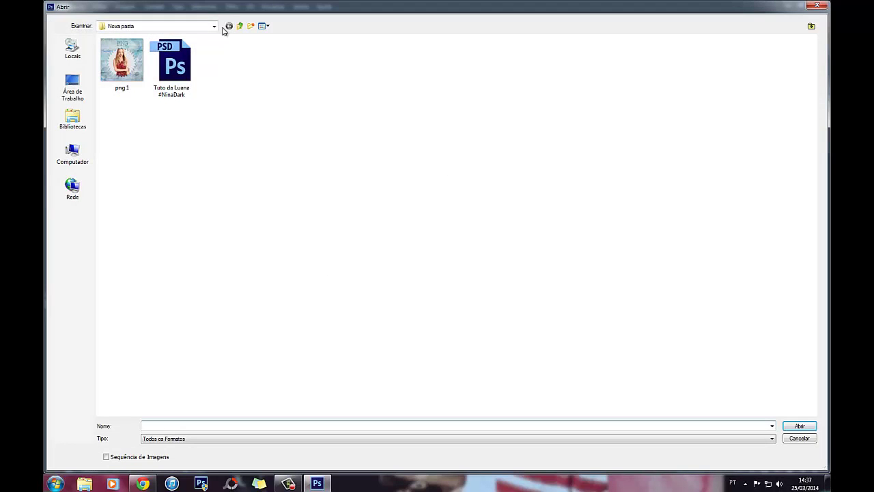
{"action": "left_click", "coordinate": [72, 88]}
{"action": "double_click", "coordinate": [342, 53]}
{"action": "double_click", "coordinate": [367, 61]}
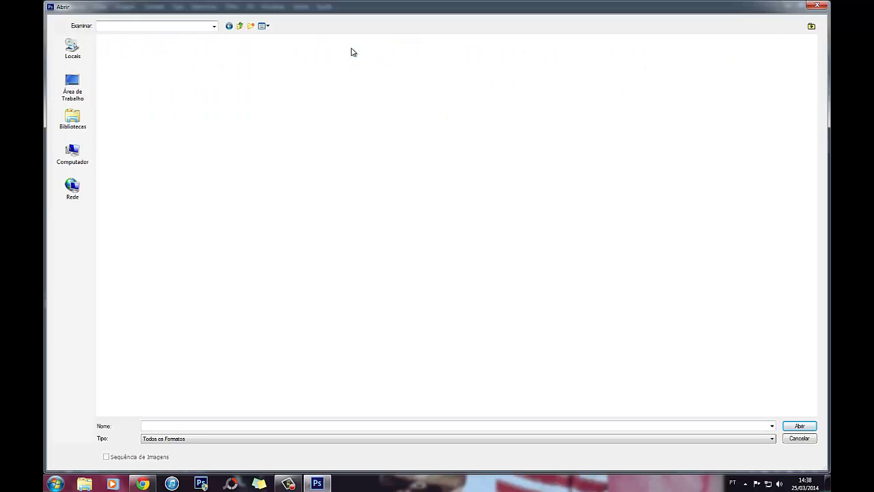
{"action": "double_click", "coordinate": [140, 176]}
{"action": "double_click", "coordinate": [145, 60]}
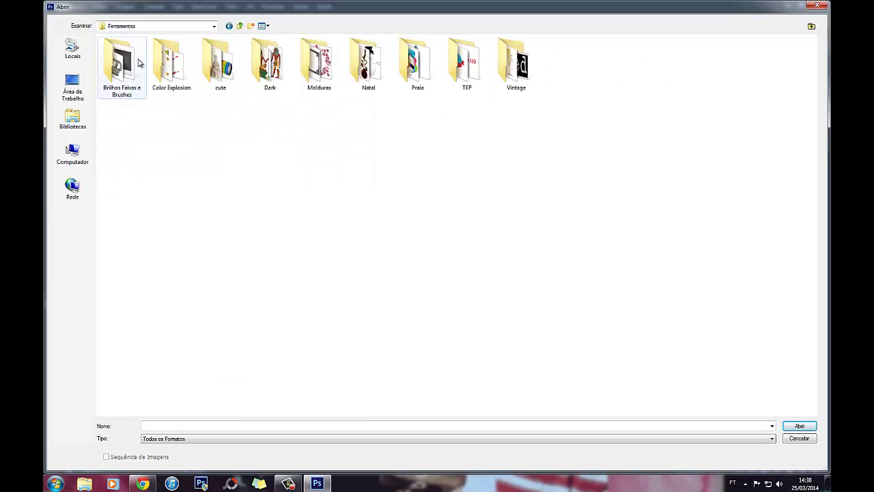
{"action": "double_click", "coordinate": [139, 62]}
{"action": "left_click", "coordinate": [120, 268]}
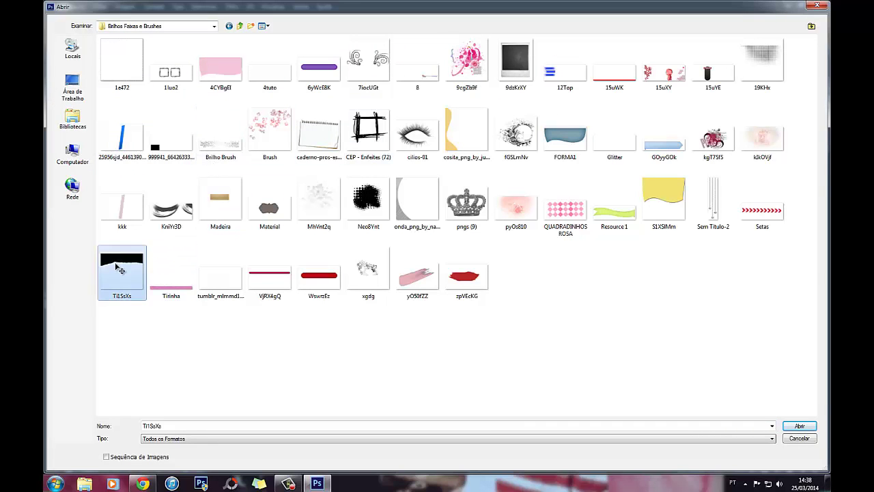
{"action": "double_click", "coordinate": [119, 269]}
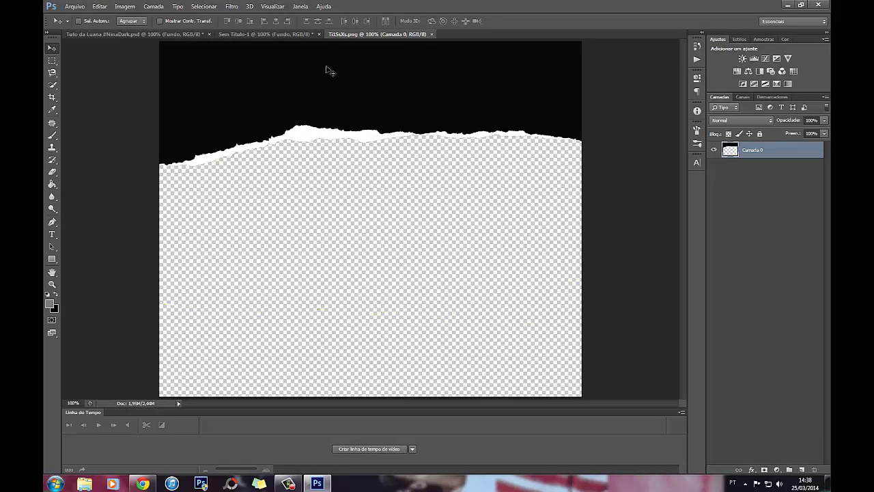
{"action": "left_click", "coordinate": [431, 34]}
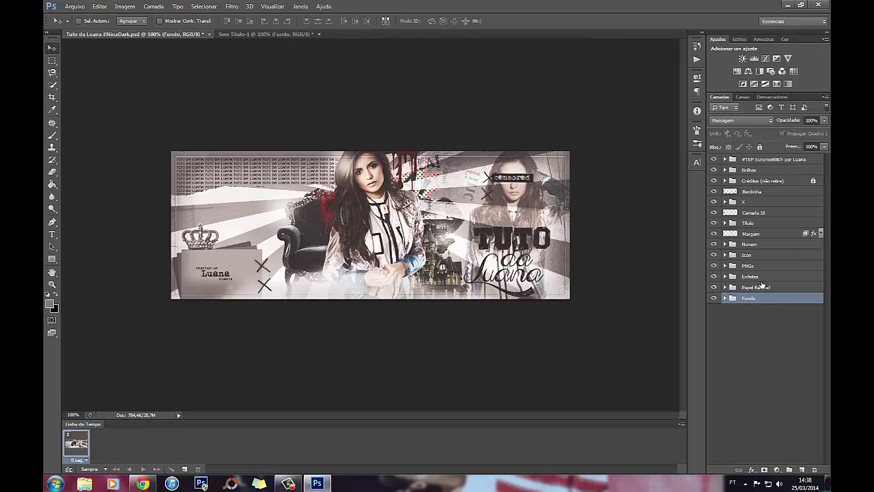
Copy the Papel Rasgad group from the #NinaDark PSD into the Sem Título-1 document, above the Fundo group
{"action": "left_click", "coordinate": [760, 287]}
{"action": "left_click_drag", "start_coordinate": [321, 194], "coordinate": [271, 192]}
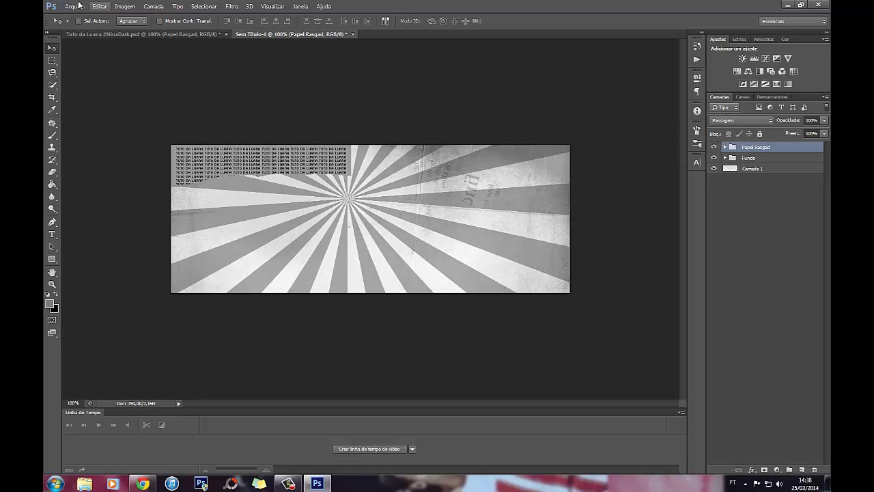
Open the torn-paper image Ti1SsXs and add an empty layer above its paper layer
{"action": "left_click", "coordinate": [75, 6]}
{"action": "left_click", "coordinate": [79, 26]}
{"action": "double_click", "coordinate": [122, 270]}
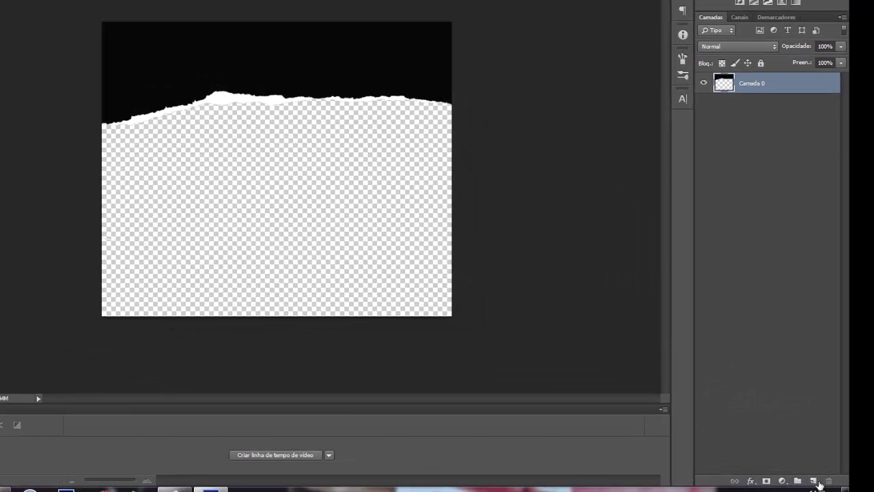
{"action": "left_click", "coordinate": [813, 480]}
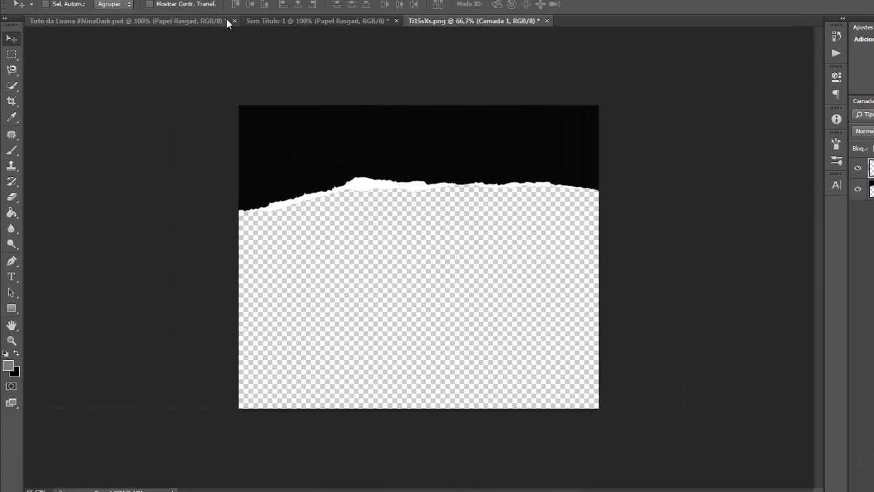
Sample a muted greyish-brown from the #NinaDark cover and fill the new layer of Ti1SsXs.png with it
{"action": "left_click", "coordinate": [219, 21]}
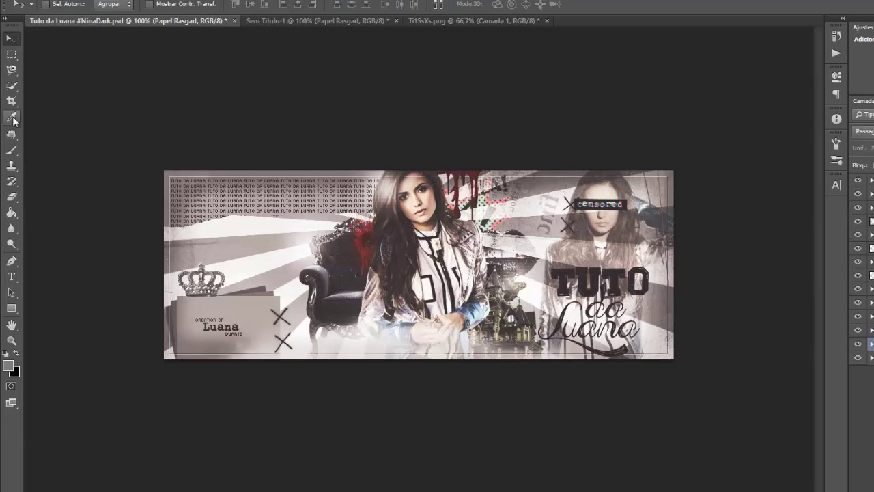
{"action": "left_click", "coordinate": [12, 118]}
{"action": "left_click", "coordinate": [474, 22]}
{"action": "left_click", "coordinate": [9, 365]}
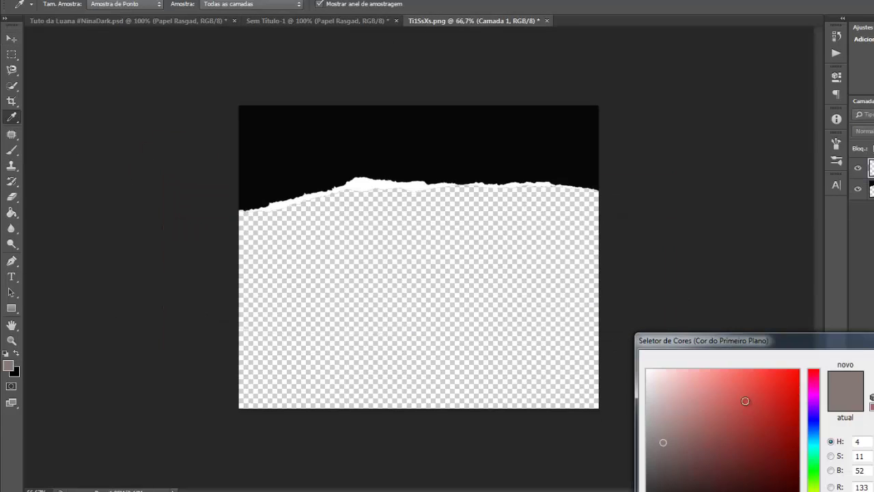
{"action": "key", "text": "Return"}
{"action": "key", "text": "alt+BackSpace"}
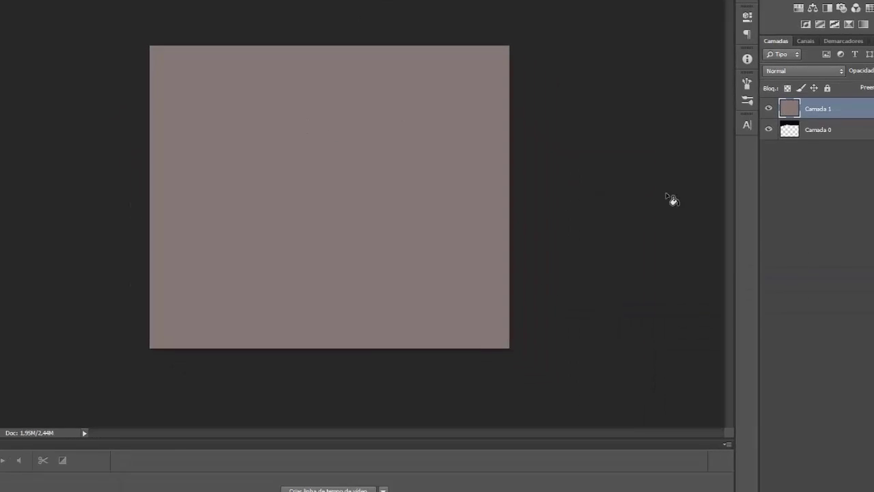
Clip the colour-filled Camada 1 to the torn-paper layer Camada 0, and merge the two layers
{"action": "right_click", "coordinate": [847, 108]}
{"action": "left_click", "coordinate": [743, 211]}
{"action": "left_click", "coordinate": [823, 129], "text": "shift"}
{"action": "right_click", "coordinate": [823, 130]}
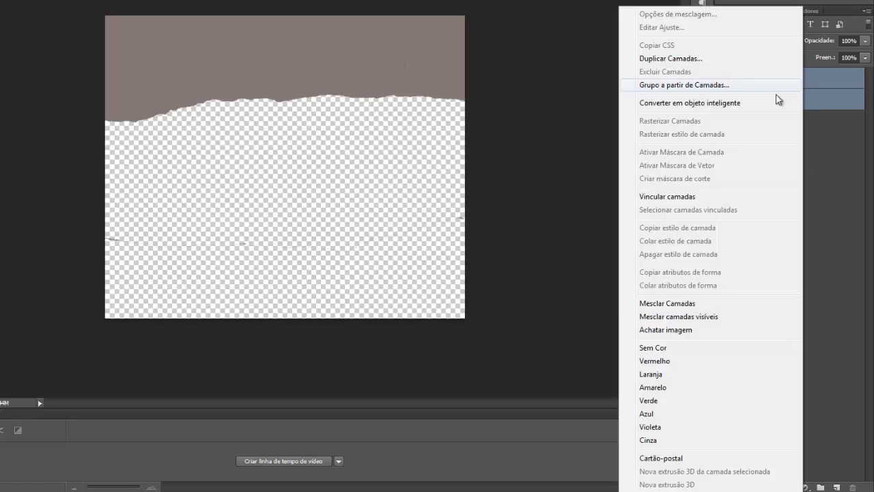
{"action": "left_click", "coordinate": [667, 303]}
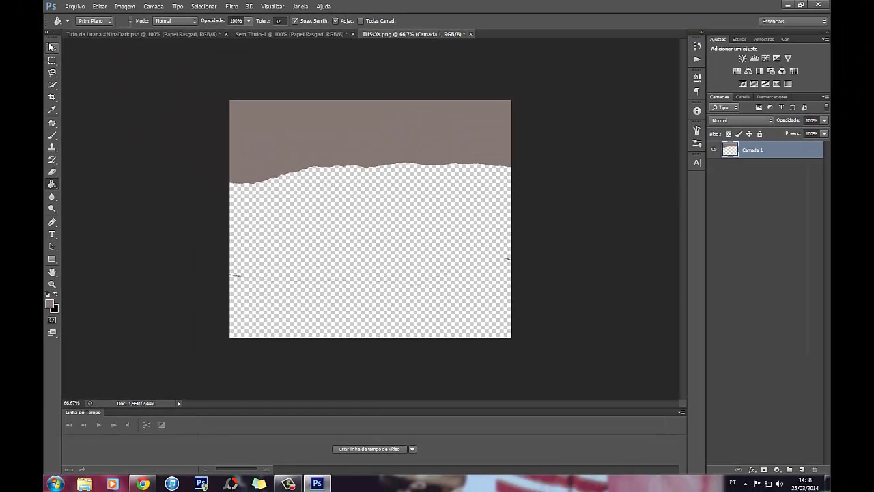
Close the recoloured Ti1SsXs.png without saving it
{"action": "left_click", "coordinate": [51, 48]}
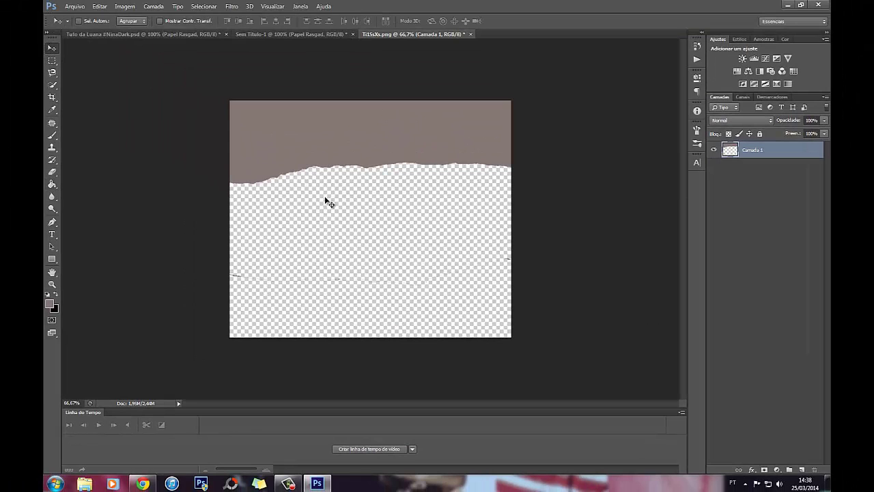
{"action": "left_click", "coordinate": [470, 34]}
{"action": "left_click", "coordinate": [452, 183]}
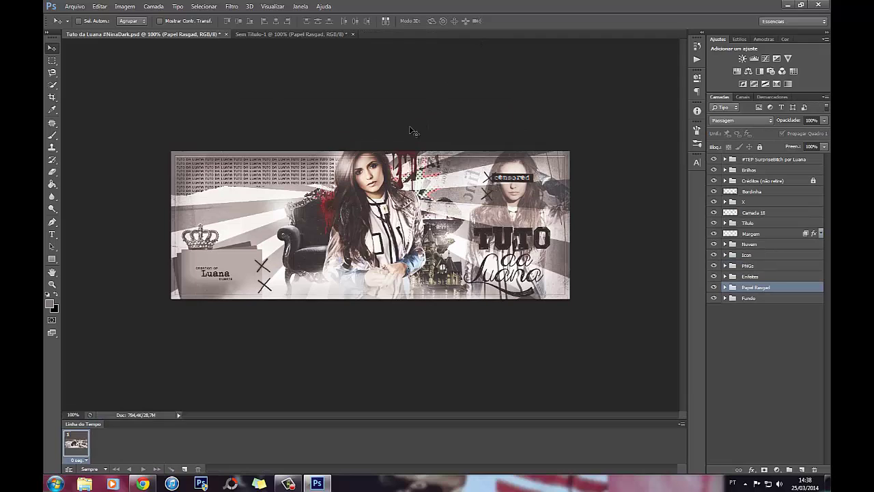
Expand the Papel Rasgad group of the #NinaDark cover and toggle its Camada 12 layer to examine the torn paper
{"action": "left_click", "coordinate": [724, 287]}
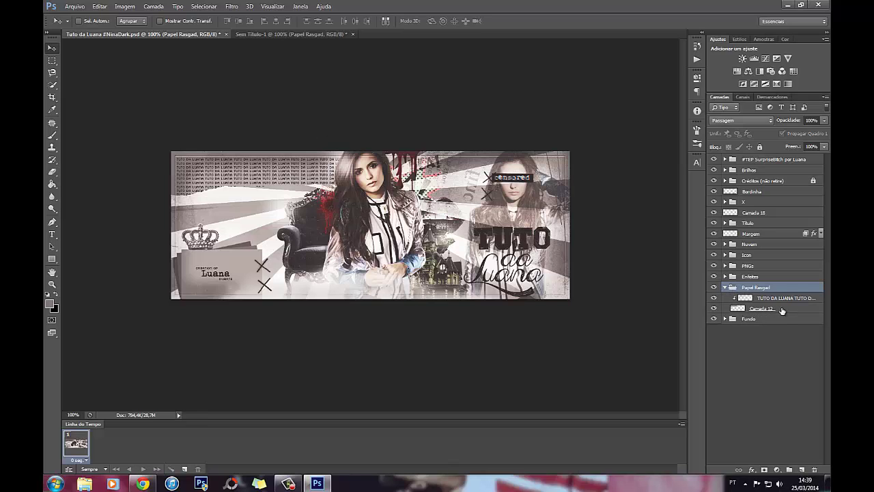
{"action": "left_click", "coordinate": [714, 307]}
{"action": "left_click", "coordinate": [713, 308]}
{"action": "left_click", "coordinate": [725, 288]}
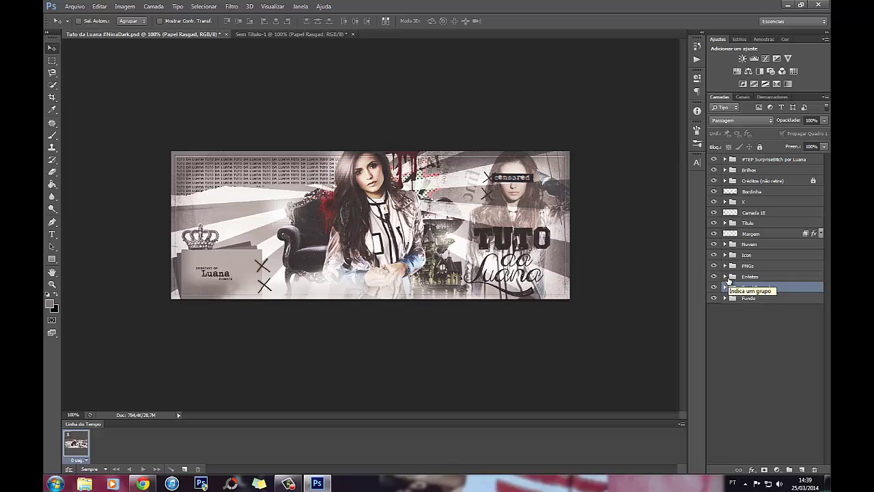
Nudge the Papel Rasgad group at the upper edge of Sem Título-1 and compare it with the finished cover
{"action": "left_click", "coordinate": [293, 33]}
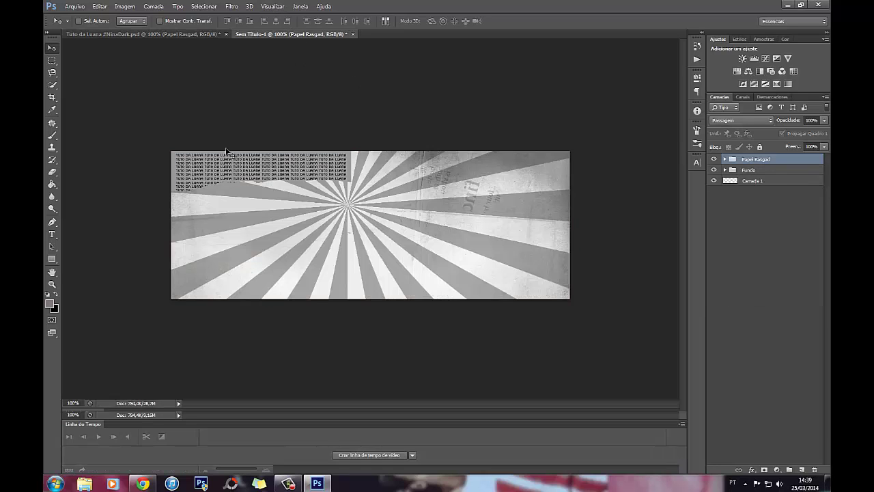
{"action": "mouse_move", "coordinate": [207, 155]}
{"action": "left_mouse_down"}
{"action": "mouse_move", "coordinate": [206, 164]}
{"action": "mouse_move", "coordinate": [206, 152]}
{"action": "left_mouse_up"}
{"action": "left_click", "coordinate": [167, 33]}
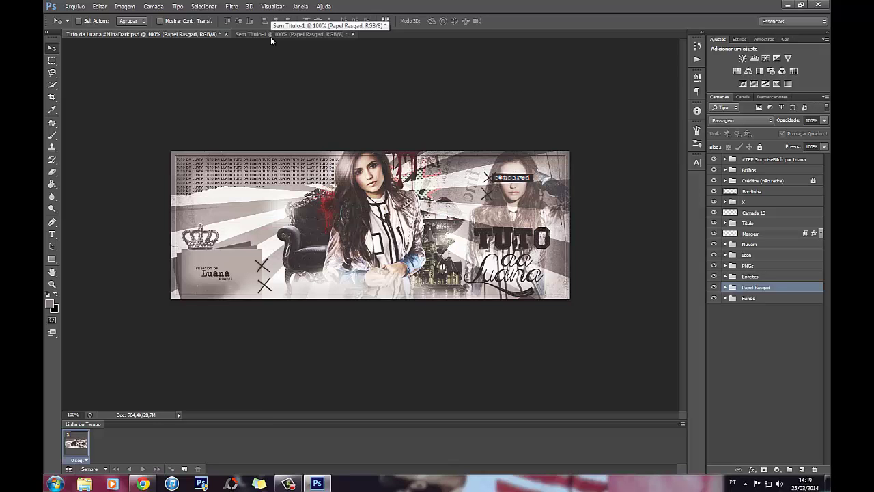
Copy the Enfeites group from the #NinaDark cover into Sem Título-1 and position its armchair, blood and castle over the rays
{"action": "left_click", "coordinate": [312, 34]}
{"action": "key", "text": "ctrl+Tab"}
{"action": "left_click_drag", "start_coordinate": [749, 276], "coordinate": [341, 136]}
{"action": "left_click_drag", "start_coordinate": [317, 232], "coordinate": [422, 242]}
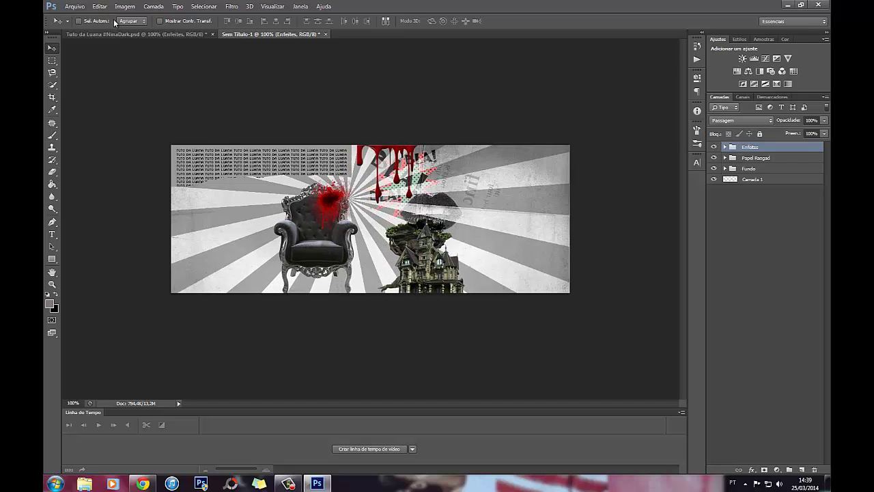
Compare the Enfeites group's placement with the finished cover and adjust it in Sem Título-1 with Free Transform
{"action": "left_click", "coordinate": [139, 36]}
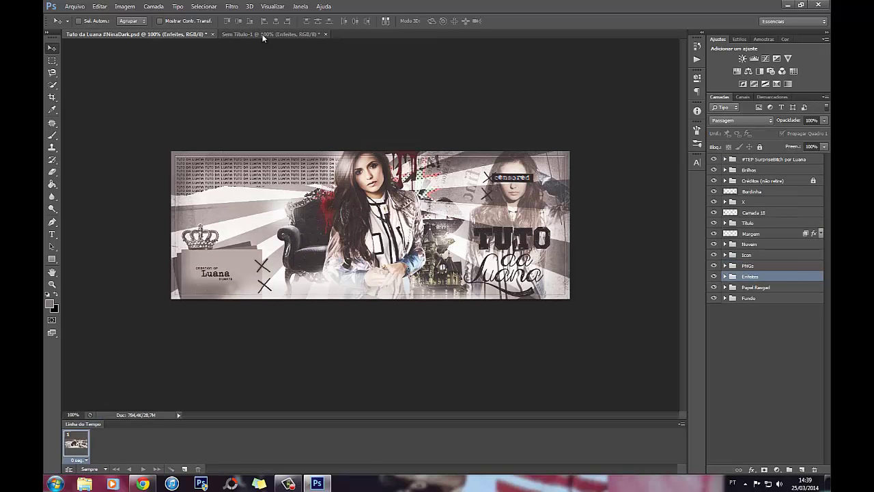
{"action": "left_click", "coordinate": [262, 36]}
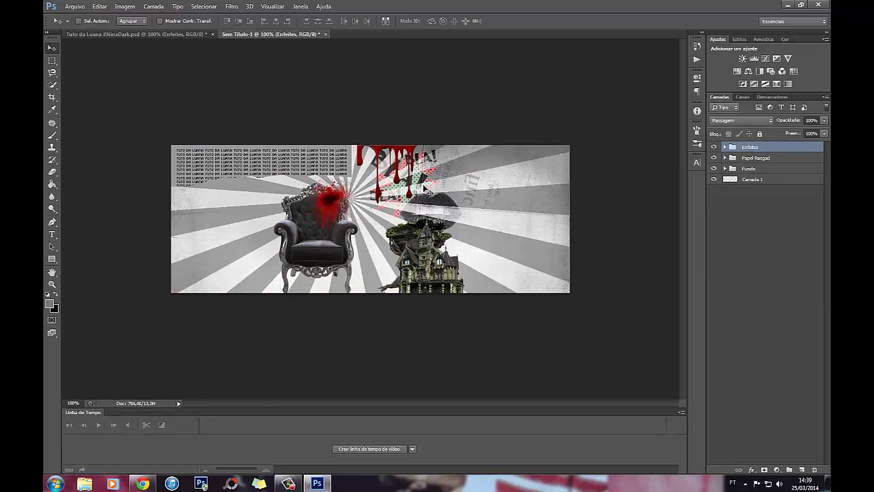
{"action": "left_click_drag", "start_coordinate": [400, 189], "coordinate": [402, 189]}
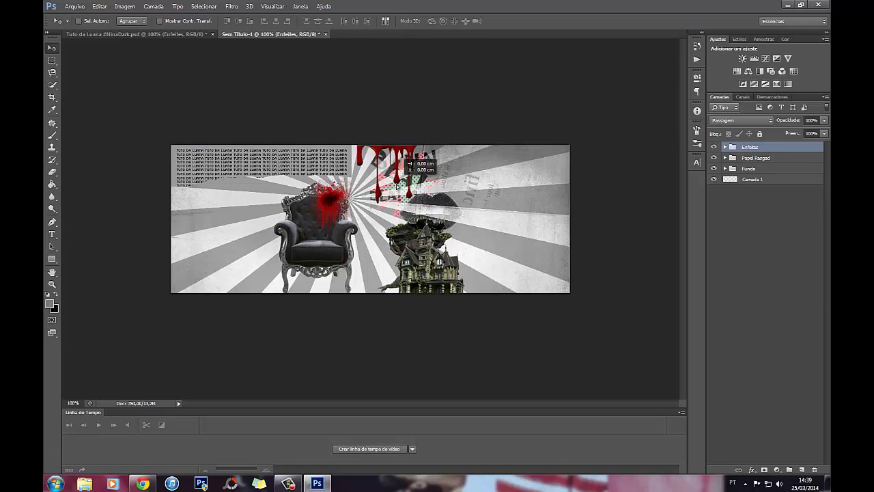
{"action": "key", "text": "ctrl+t"}
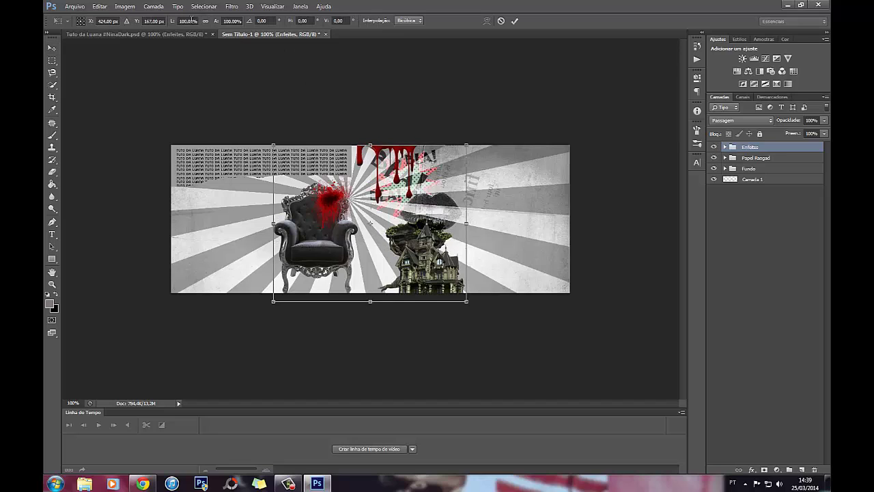
{"action": "left_click", "coordinate": [140, 22]}
{"action": "key", "text": "Return"}
{"action": "key", "text": "Return"}
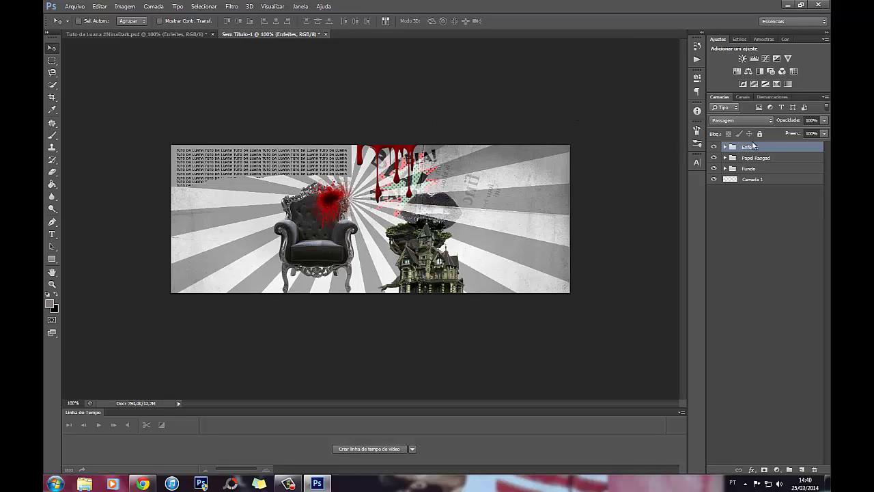
Expand the Enfeites group in Sem Título-1 and examine its castle layer, Camada 7
{"action": "left_click", "coordinate": [723, 147]}
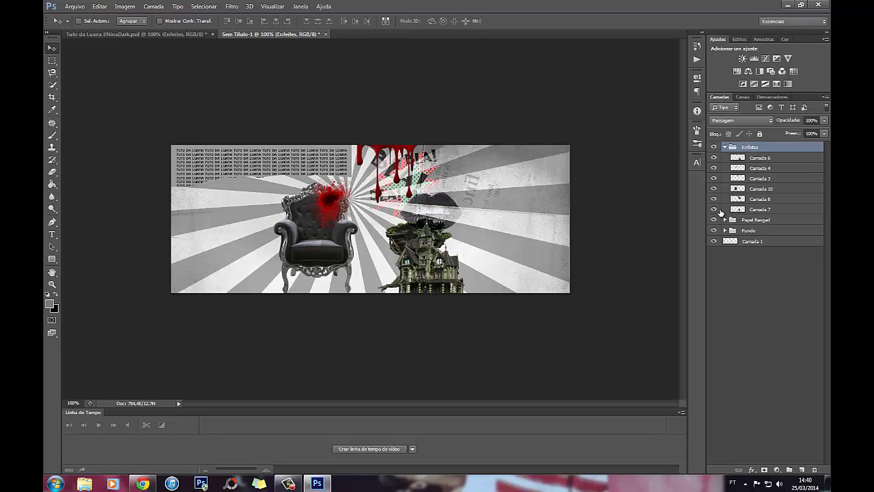
{"action": "left_click_drag", "start_coordinate": [436, 249], "coordinate": [415, 230]}
{"action": "left_click", "coordinate": [760, 209]}
{"action": "left_click_drag", "start_coordinate": [376, 198], "coordinate": [431, 235]}
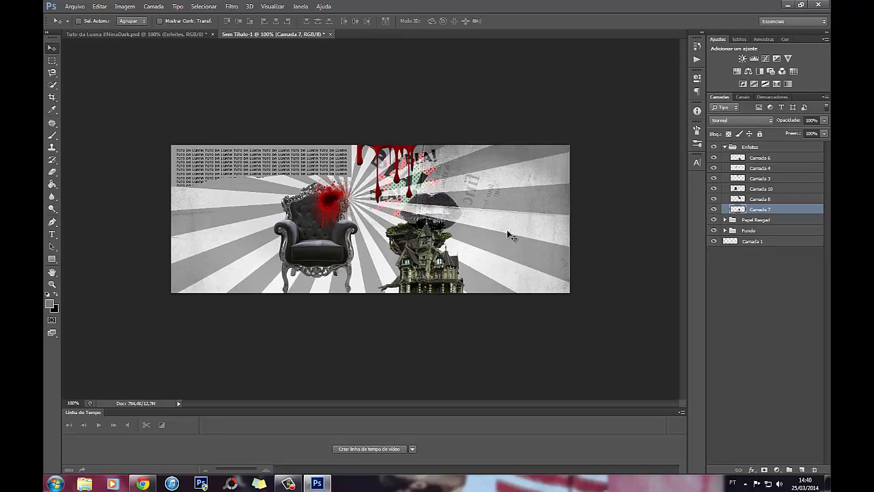
Preview Camada 8 hidden and in Normal blend mode, and return it to Sobrepor
{"action": "left_click", "coordinate": [749, 199]}
{"action": "left_click", "coordinate": [714, 199]}
{"action": "left_click", "coordinate": [714, 198]}
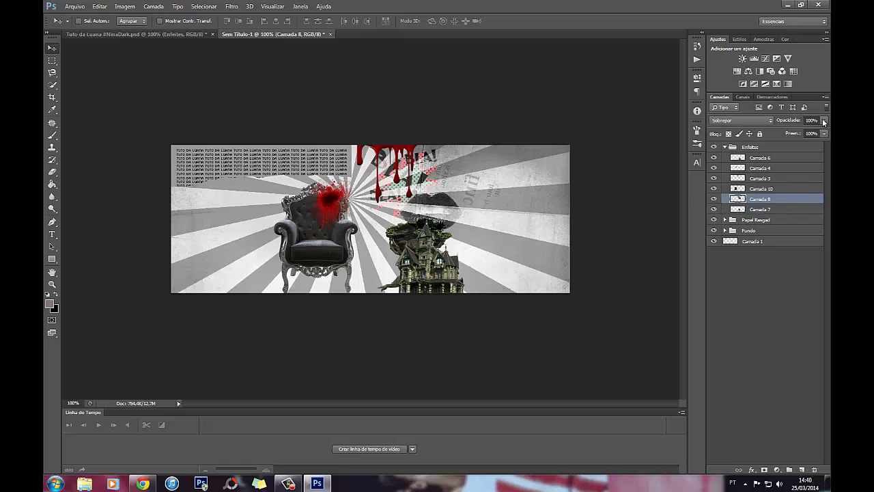
{"action": "left_click", "coordinate": [743, 121]}
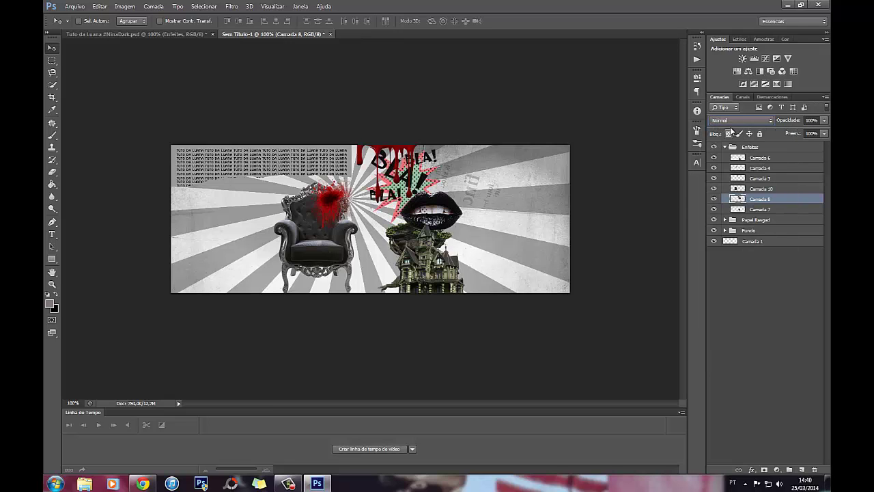
{"action": "left_click", "coordinate": [735, 122]}
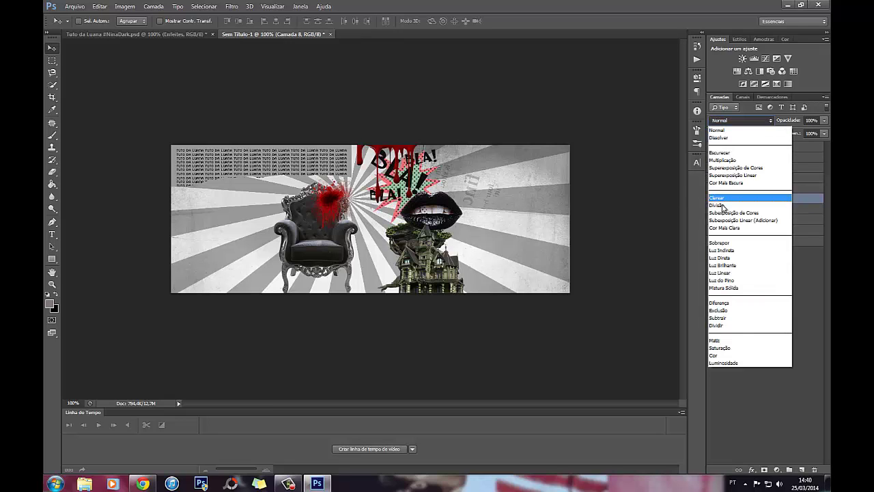
{"action": "left_click", "coordinate": [729, 243]}
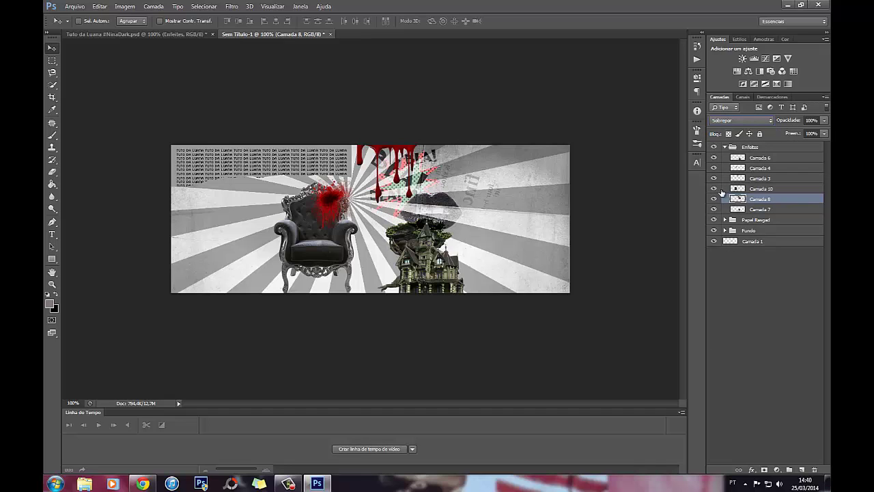
Toggle Camada 10, Camada 3, Camada 4 and Camada 6 one by one to examine each decoration, and collapse the Enfeites group
{"action": "left_click", "coordinate": [714, 188]}
{"action": "left_click", "coordinate": [714, 189]}
{"action": "left_click", "coordinate": [736, 178]}
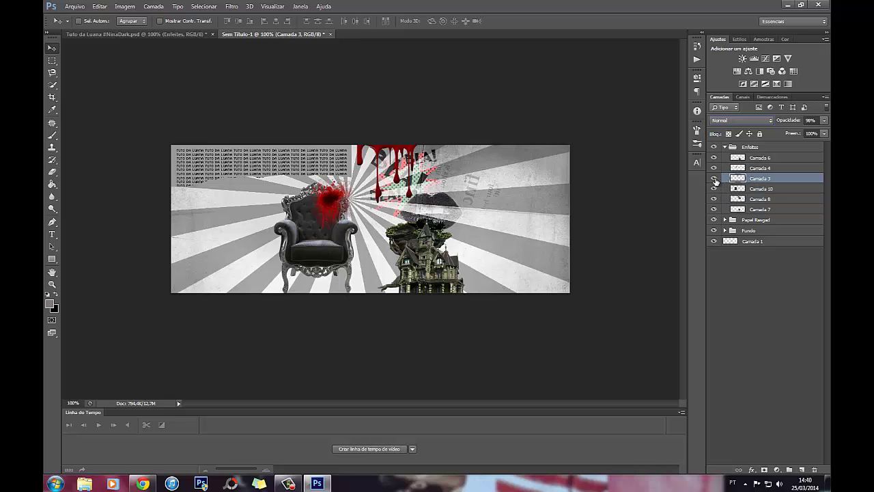
{"action": "left_click", "coordinate": [714, 178]}
{"action": "left_click", "coordinate": [714, 178]}
{"action": "left_click", "coordinate": [748, 168]}
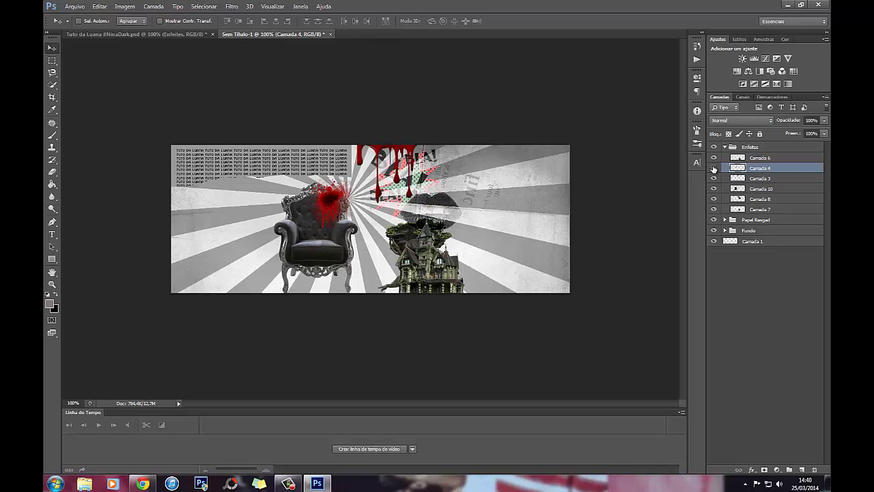
{"action": "left_click", "coordinate": [714, 168]}
{"action": "left_click", "coordinate": [713, 168]}
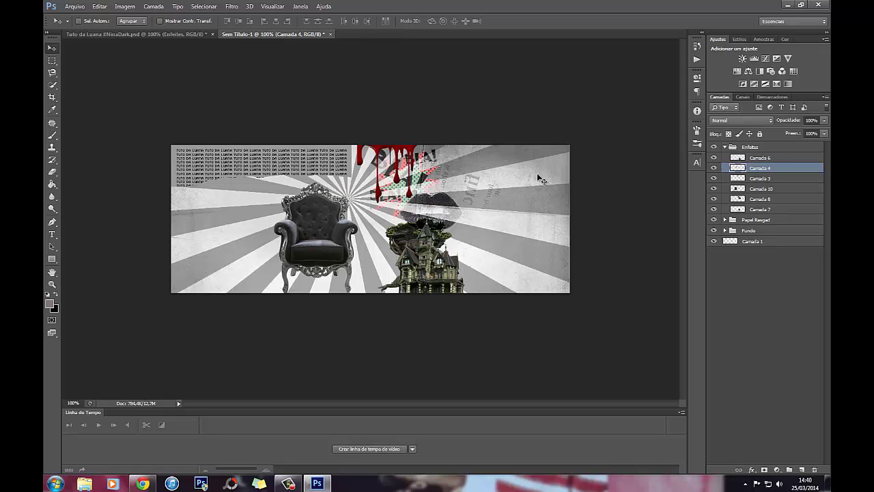
{"action": "left_click", "coordinate": [715, 158]}
{"action": "left_click", "coordinate": [715, 158]}
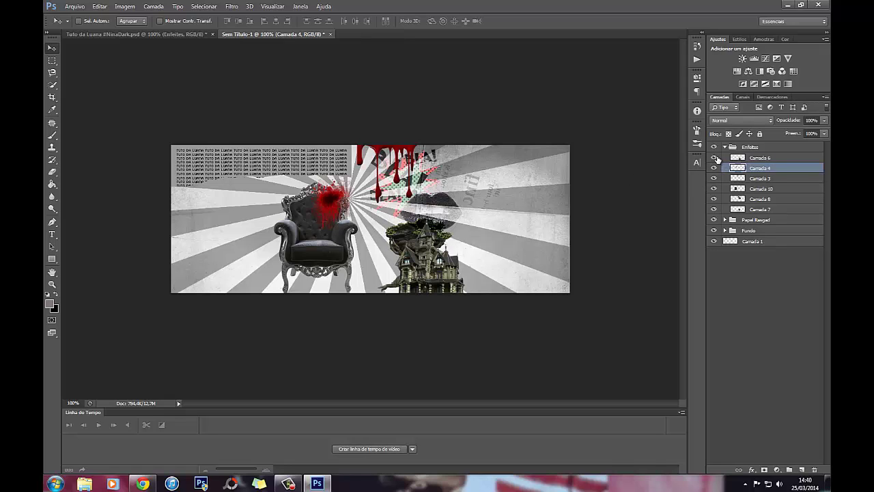
{"action": "left_click", "coordinate": [761, 158]}
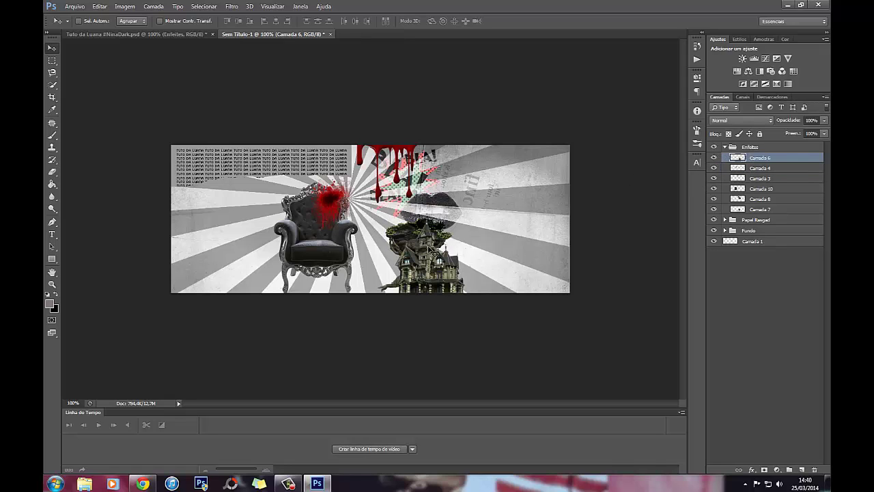
{"action": "left_click", "coordinate": [726, 147]}
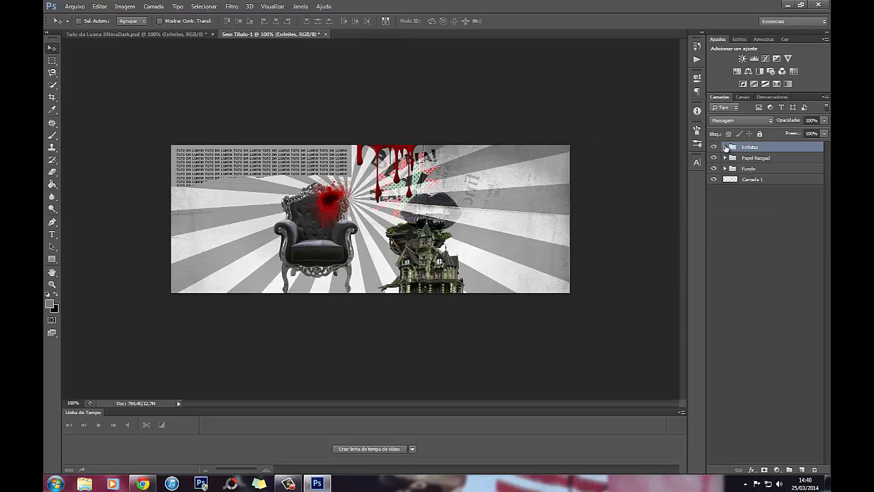
Select the PNGs group of the #NinaDark cover, and in the browser view the posted Gomez cover on the Tutoriais e Pedidos page
{"action": "left_click", "coordinate": [133, 34]}
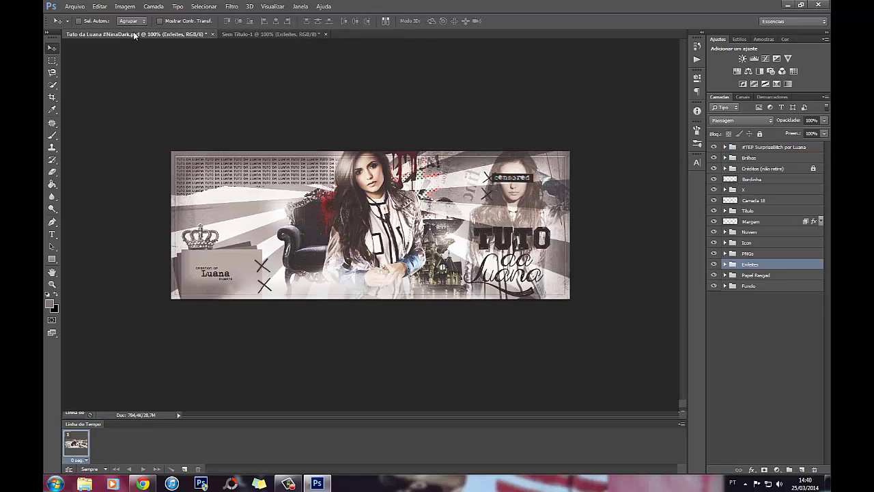
{"action": "left_click", "coordinate": [752, 266]}
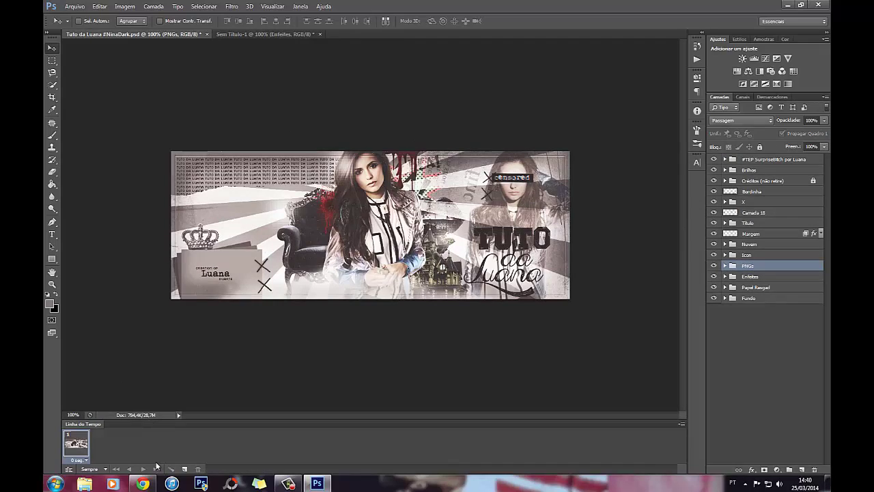
{"action": "left_click", "coordinate": [142, 484]}
{"action": "scroll", "coordinate": [308, 440], "scroll_direction": "down", "scroll_amount": 1}
{"action": "left_click", "coordinate": [311, 442]}
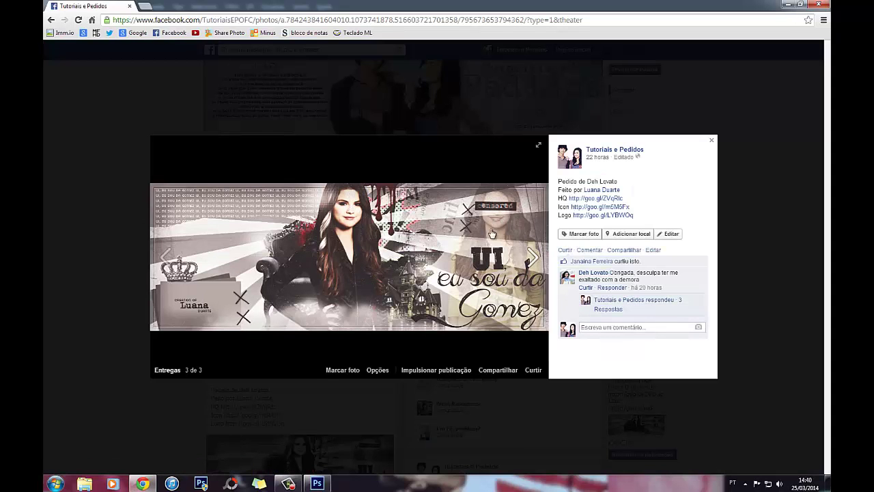
{"action": "left_click", "coordinate": [83, 300]}
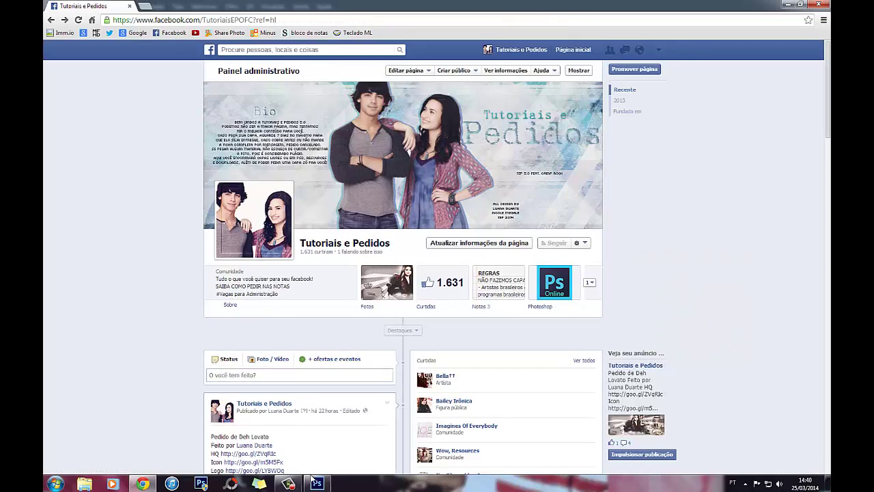
Back in Photoshop, open nina-dobrev3.png and the nina_dobrev_png render in the silver jacket from the PNG library's Nina folder
{"action": "left_click", "coordinate": [314, 482]}
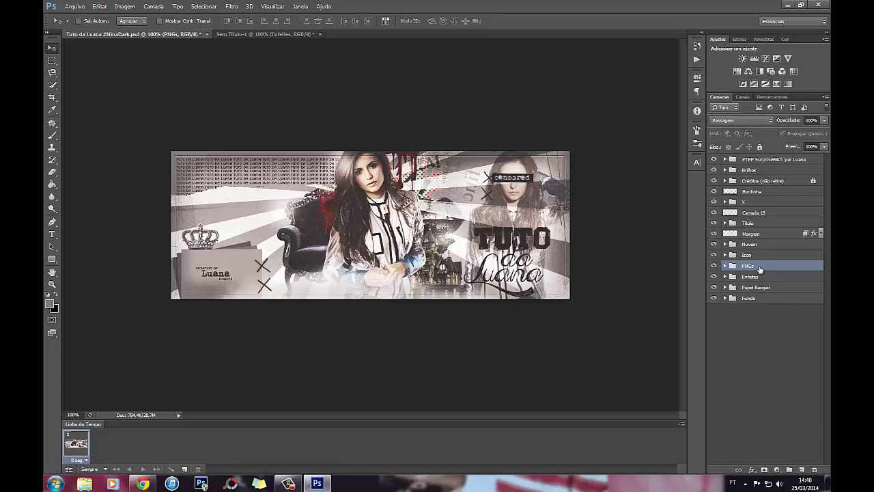
{"action": "left_click", "coordinate": [263, 34]}
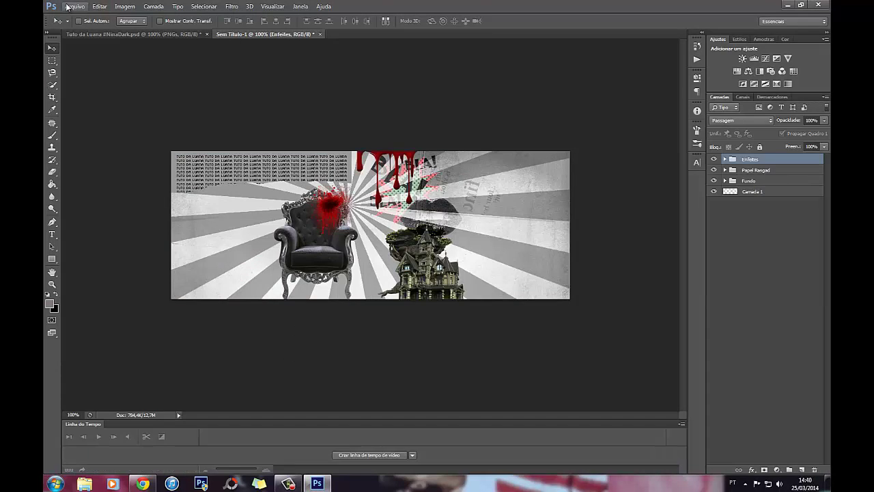
{"action": "left_click", "coordinate": [75, 7]}
{"action": "left_click", "coordinate": [80, 27]}
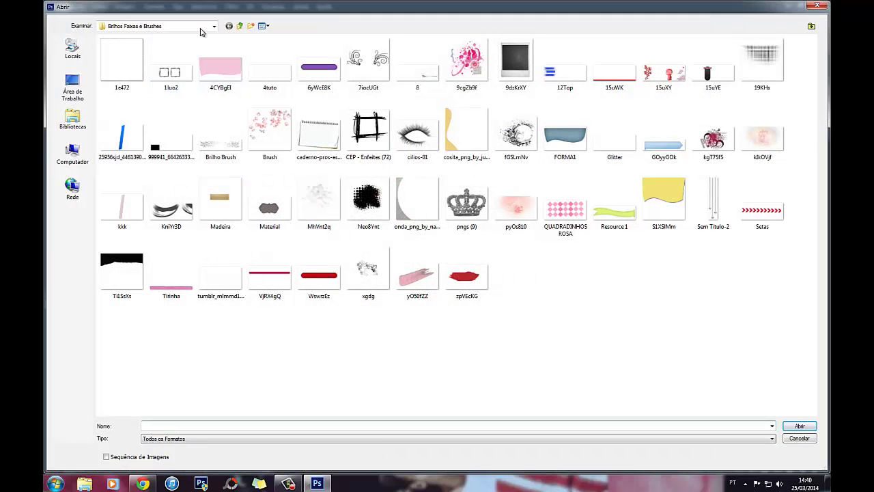
{"action": "left_click", "coordinate": [240, 26]}
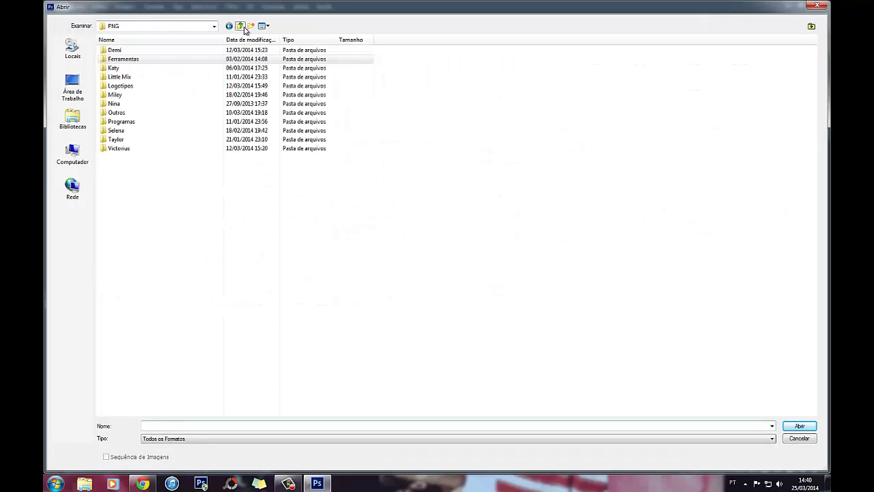
{"action": "double_click", "coordinate": [142, 104]}
{"action": "left_click", "coordinate": [278, 61]}
{"action": "left_click", "coordinate": [372, 64], "text": "ctrl"}
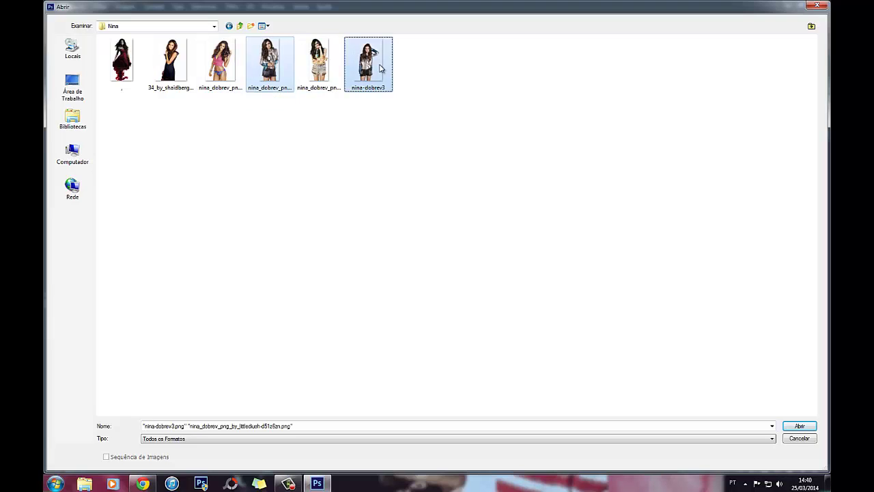
{"action": "key", "text": "Return"}
Copy the nina_dobrev_png render into Sem Título-1 above the Enfeites group and place it near the centre of the cover
{"action": "left_click", "coordinate": [249, 33]}
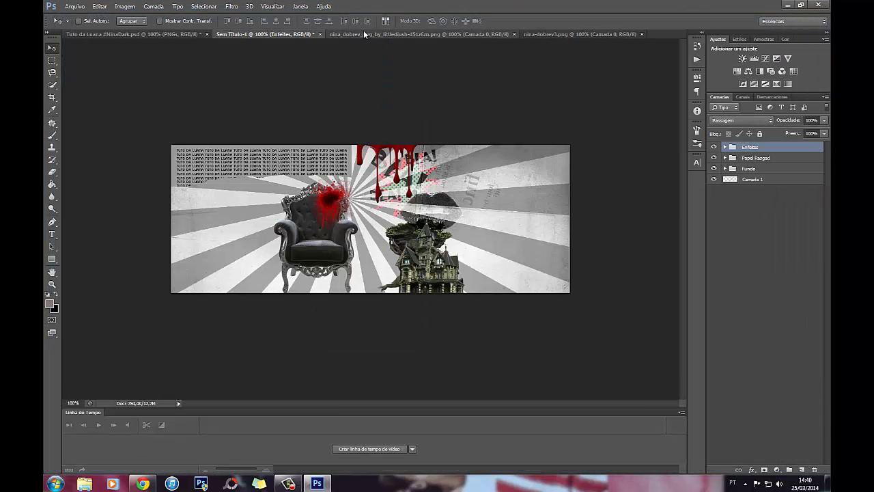
{"action": "left_click_drag", "start_coordinate": [363, 33], "coordinate": [355, 54]}
{"action": "left_click_drag", "start_coordinate": [374, 94], "coordinate": [469, 169]}
{"action": "left_click_drag", "start_coordinate": [403, 205], "coordinate": [395, 201]}
Scale the Nina render to about 77% and move it so her head meets the cover's upper edge beside the armchair
{"action": "key", "text": "ctrl+t"}
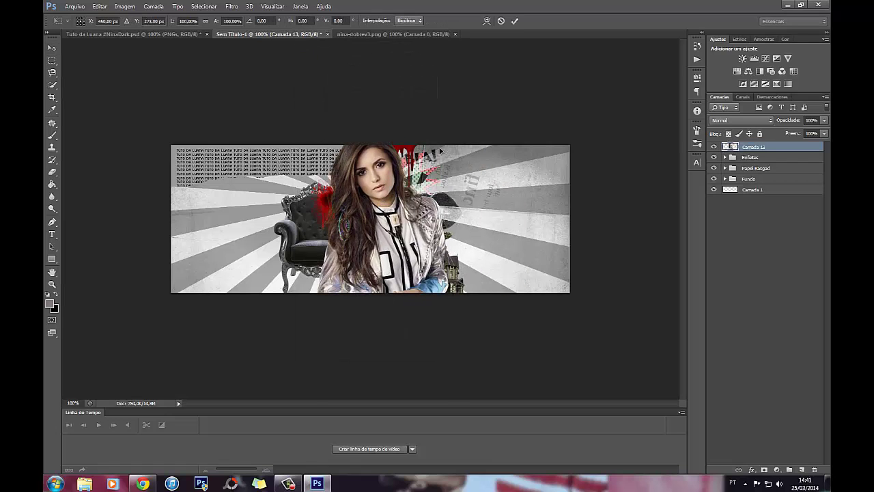
{"action": "left_click_drag", "start_coordinate": [441, 140], "coordinate": [417, 157]}
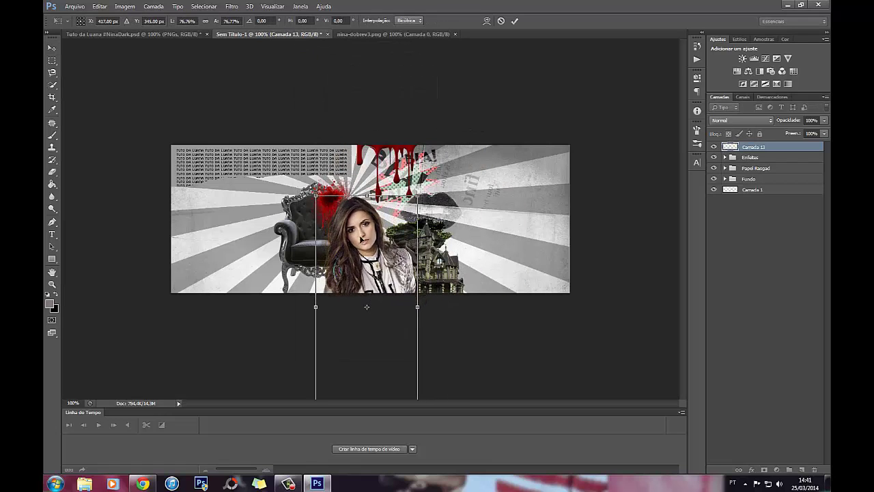
{"action": "mouse_move", "coordinate": [362, 167]}
{"action": "left_mouse_down"}
{"action": "mouse_move", "coordinate": [385, 168]}
{"action": "mouse_move", "coordinate": [361, 178]}
{"action": "left_mouse_up"}
{"action": "key", "text": "Return"}
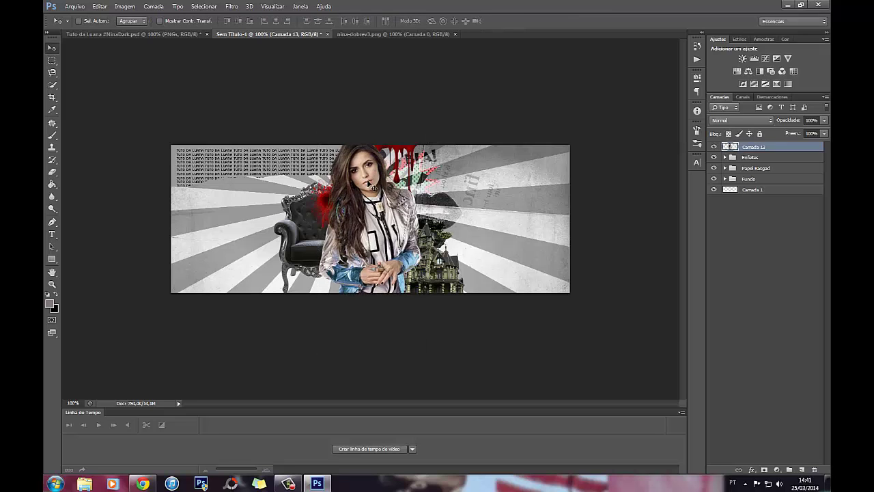
Check the first render against the #NinaDark cover, copy the nina-dobrev3 render into Sem Título-1 beside it and close nina-dobrev3.png
{"action": "left_click", "coordinate": [176, 33]}
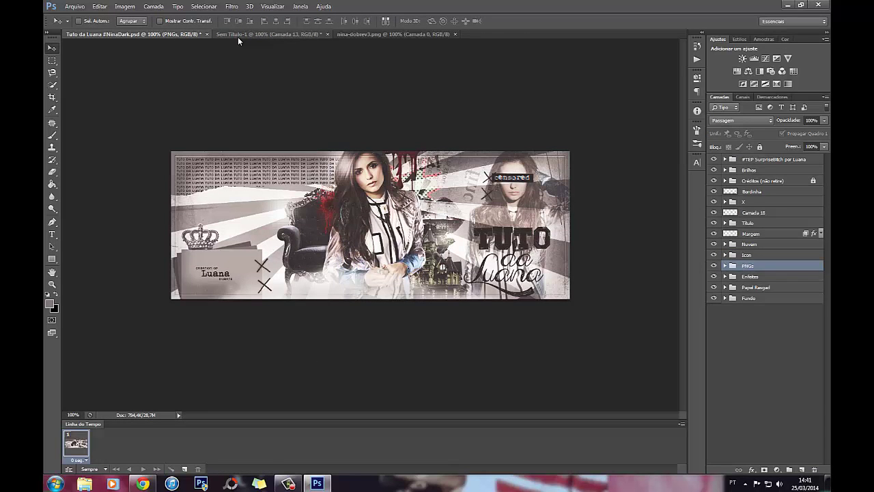
{"action": "left_click", "coordinate": [238, 36]}
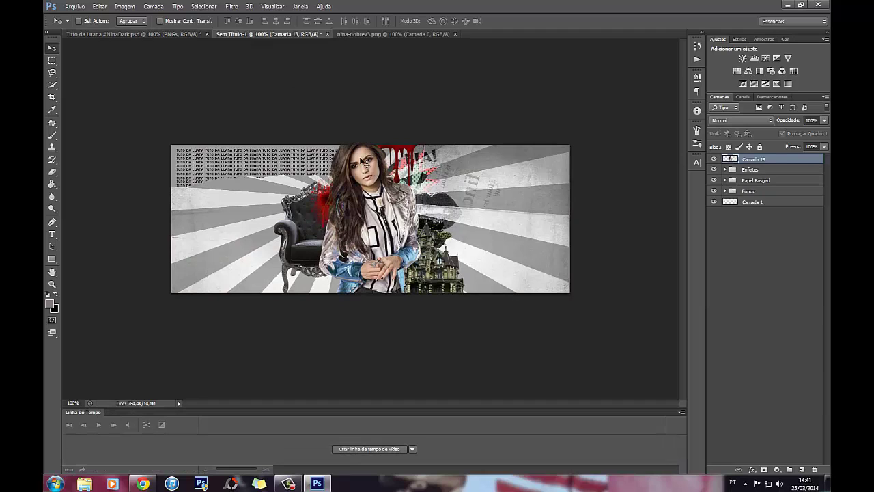
{"action": "left_click", "coordinate": [181, 36]}
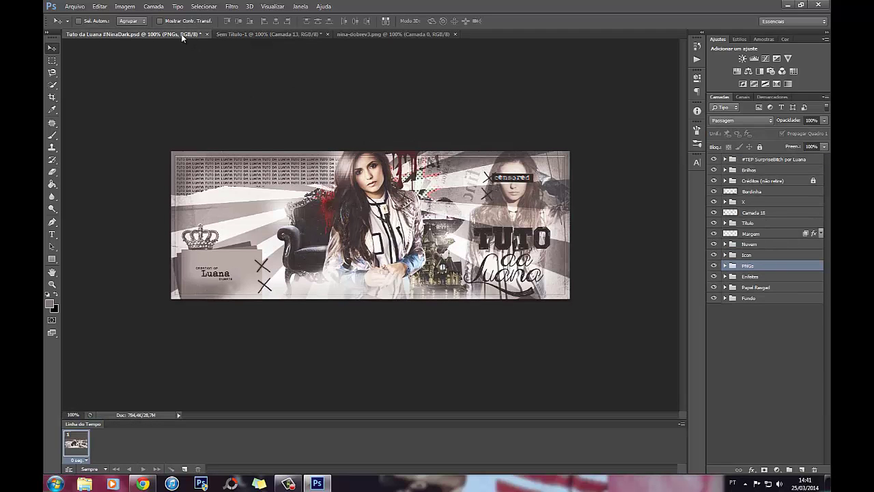
{"action": "left_click", "coordinate": [244, 34]}
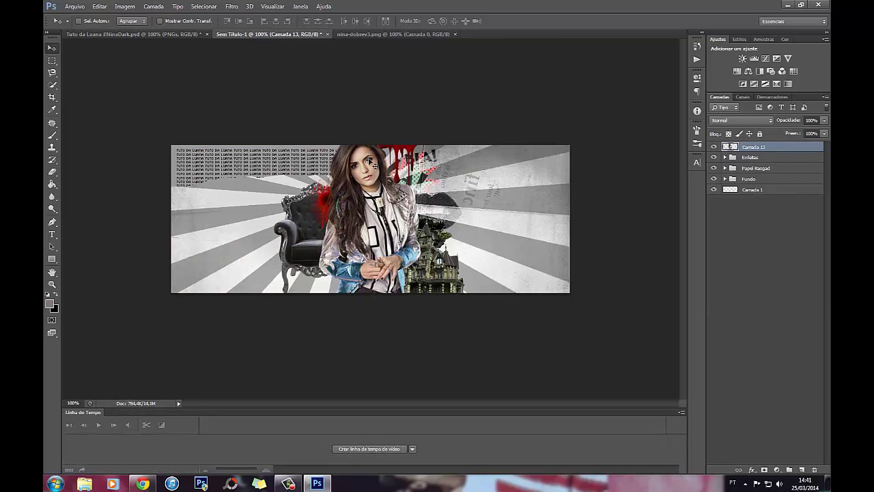
{"action": "left_click", "coordinate": [409, 34]}
{"action": "left_click_drag", "start_coordinate": [403, 182], "coordinate": [481, 212]}
{"action": "left_click", "coordinate": [453, 33]}
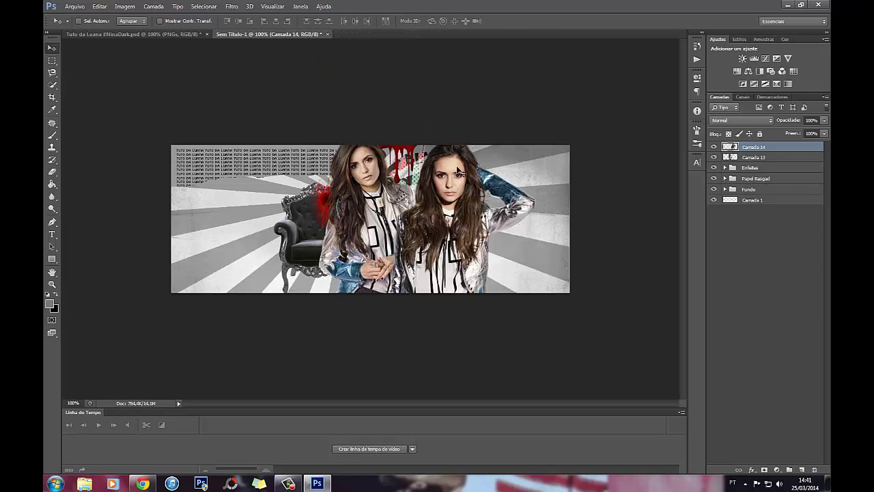
Shift the second Nina render right, move its layer below Camada 13 and lower its opacity to 53%
{"action": "left_click_drag", "start_coordinate": [462, 176], "coordinate": [482, 174]}
{"action": "left_click_drag", "start_coordinate": [785, 147], "coordinate": [786, 164]}
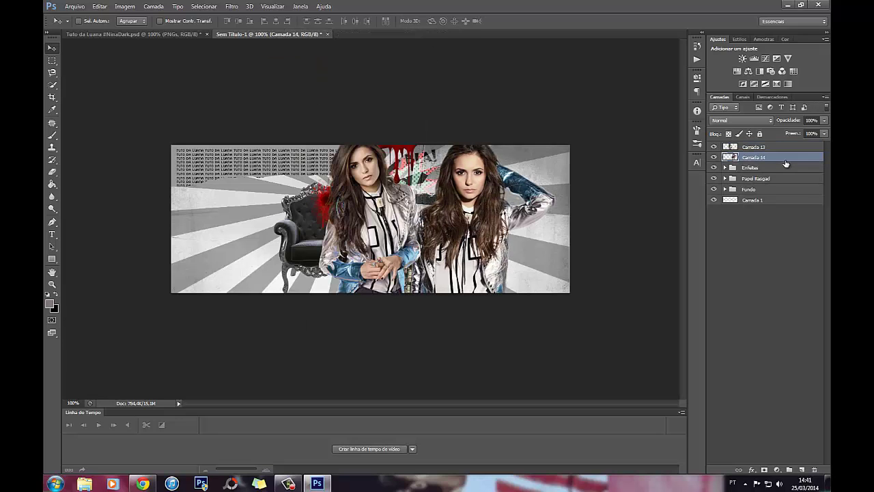
{"action": "left_click", "coordinate": [824, 120]}
{"action": "left_click_drag", "start_coordinate": [803, 135], "coordinate": [802, 136]}
Check the opacity of Camada 20 in the PNGs group of the #NinaDark cover and collapse the group
{"action": "left_click", "coordinate": [158, 35]}
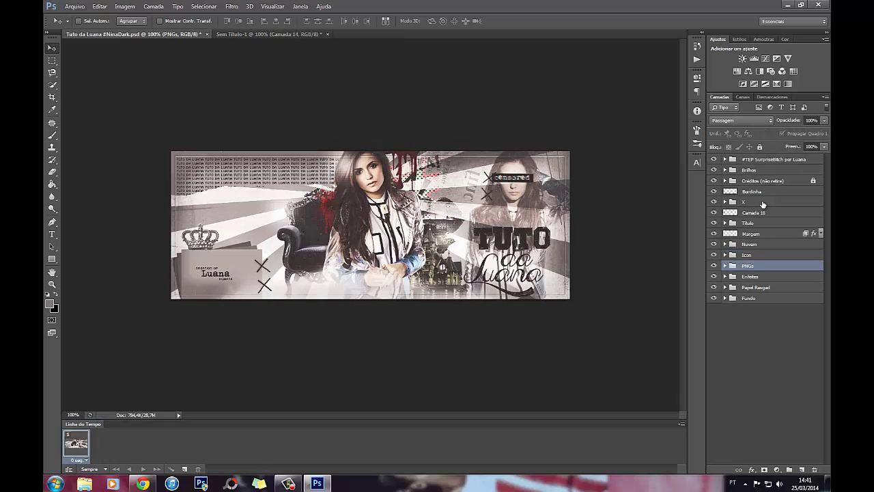
{"action": "left_click", "coordinate": [726, 265]}
{"action": "left_click", "coordinate": [754, 297]}
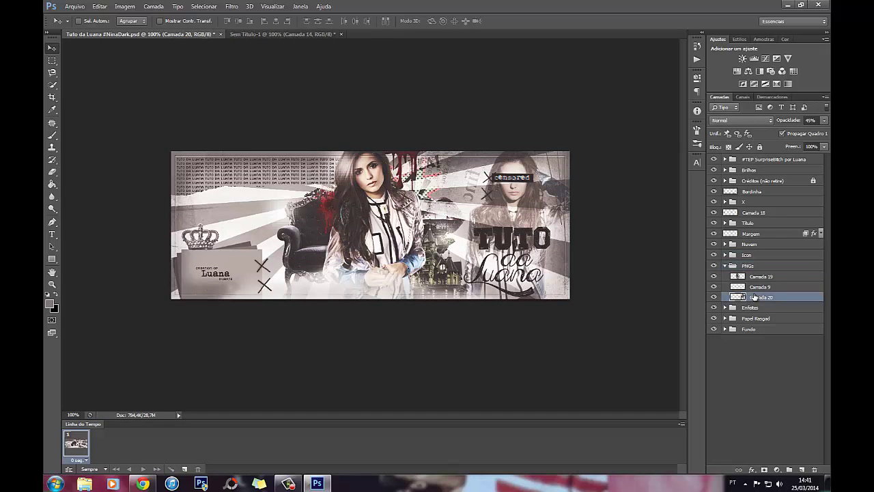
{"action": "left_click_drag", "start_coordinate": [728, 265], "coordinate": [646, 221]}
Scale the faded Nina render down slightly in Sem Título-1 and place it near the cover's right edge as in #NinaDark
{"action": "left_click_drag", "start_coordinate": [503, 209], "coordinate": [510, 206]}
{"action": "key", "text": "ctrl+t"}
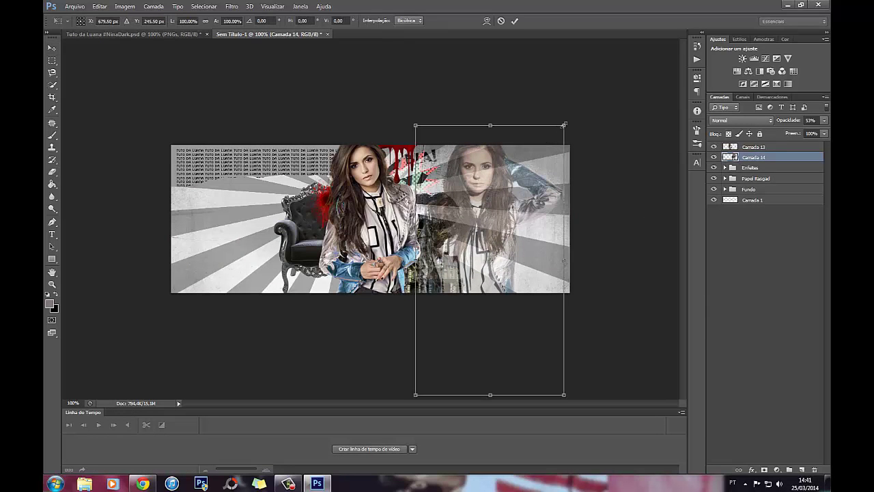
{"action": "mouse_move", "coordinate": [564, 125]}
{"action": "left_mouse_down"}
{"action": "mouse_move", "coordinate": [562, 153]}
{"action": "mouse_move", "coordinate": [568, 138]}
{"action": "left_mouse_up"}
{"action": "left_click_drag", "start_coordinate": [533, 176], "coordinate": [547, 160]}
{"action": "key", "text": "Return"}
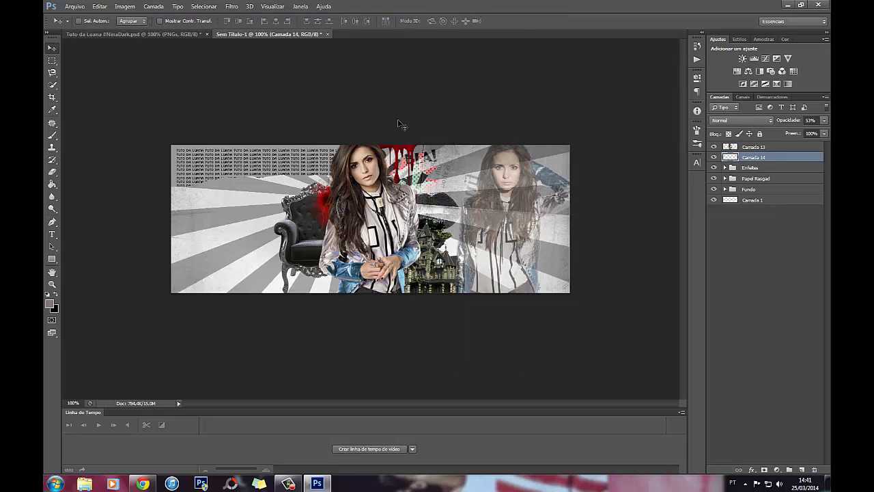
{"action": "left_click", "coordinate": [185, 35]}
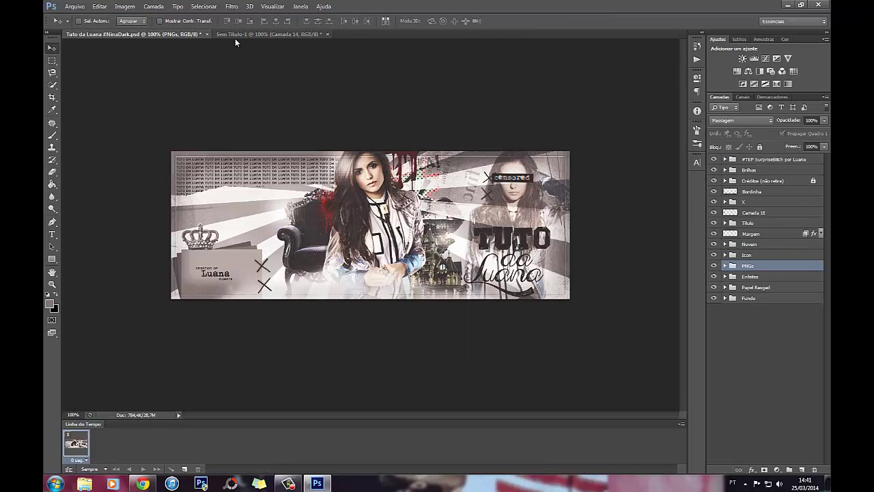
{"action": "left_click", "coordinate": [236, 34]}
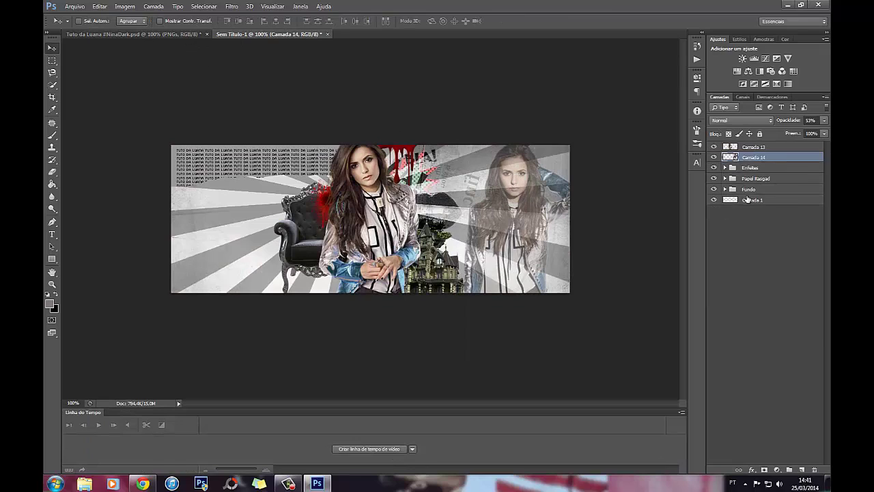
Set the opacity of Camada 14 to 45% and compare the result with the #NinaDark cover
{"action": "left_click", "coordinate": [825, 121]}
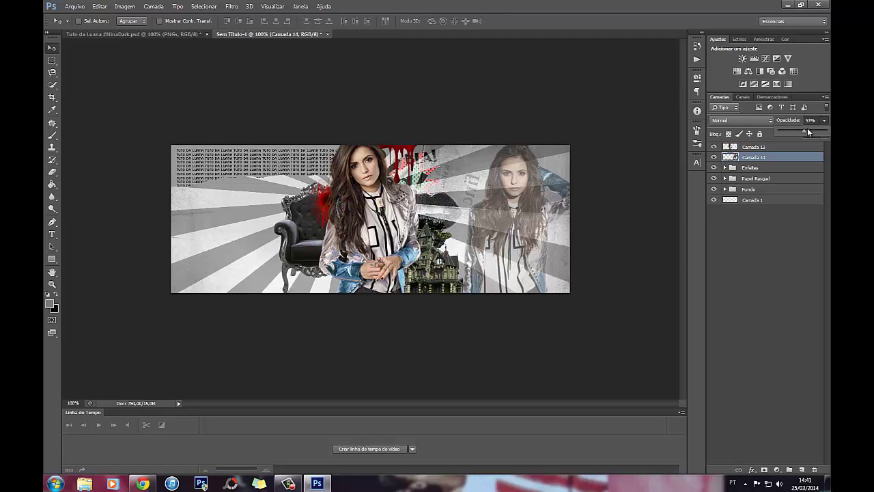
{"action": "left_click_drag", "start_coordinate": [803, 132], "coordinate": [801, 134]}
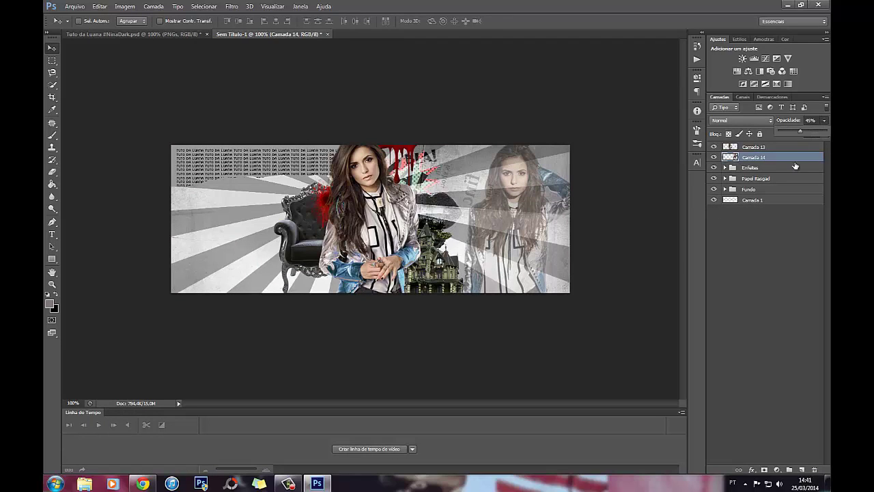
{"action": "left_click", "coordinate": [136, 35]}
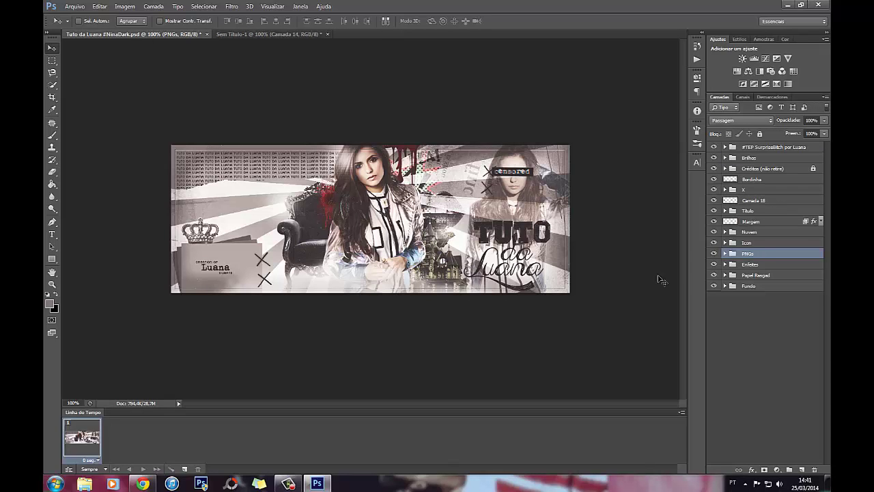
{"action": "left_click", "coordinate": [261, 34]}
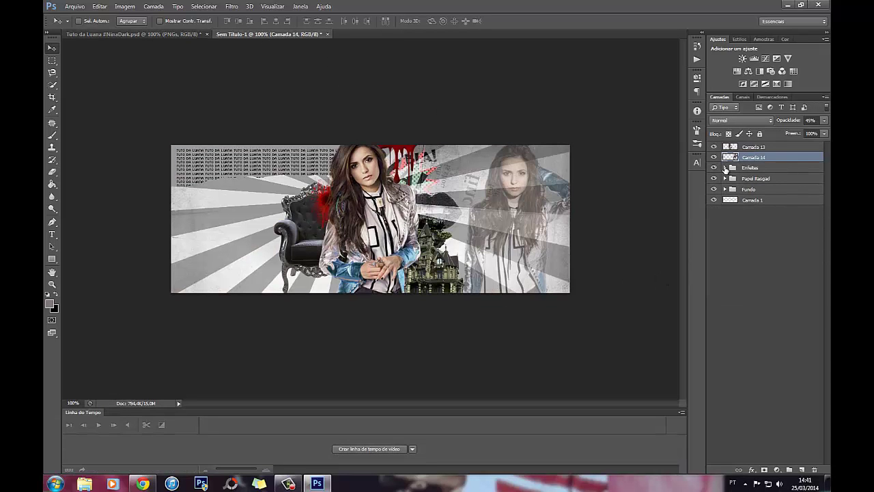
Copy the censored bar, Camada 9 of the PNGs group, into Sem Título-1 over the faded Nina's eyes and collapse the source group
{"action": "left_click", "coordinate": [185, 35]}
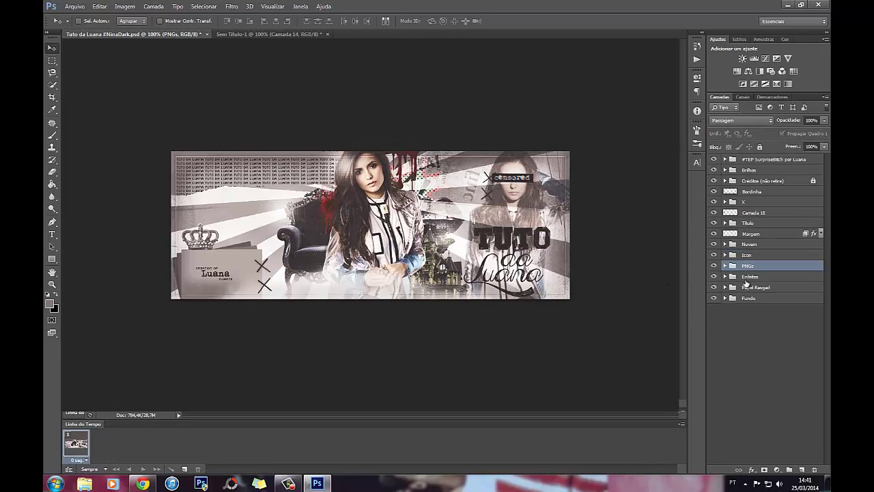
{"action": "left_click", "coordinate": [725, 265]}
{"action": "left_click_drag", "start_coordinate": [768, 288], "coordinate": [394, 186]}
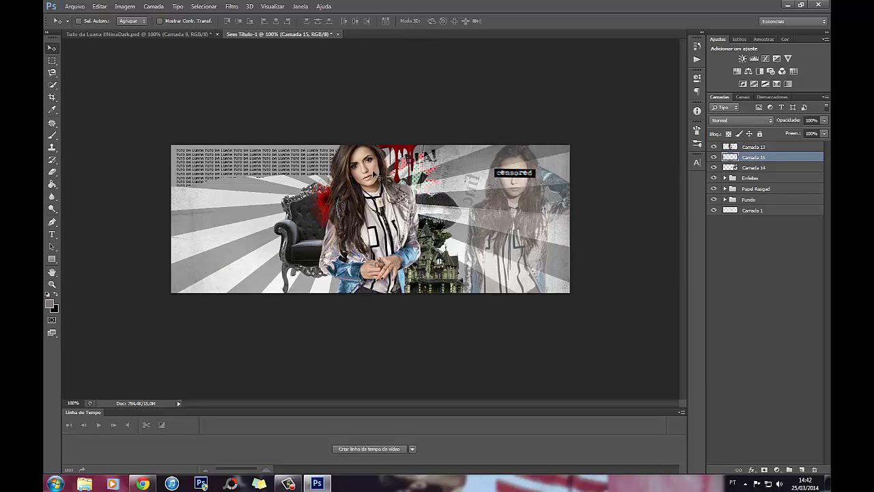
{"action": "left_click", "coordinate": [162, 35]}
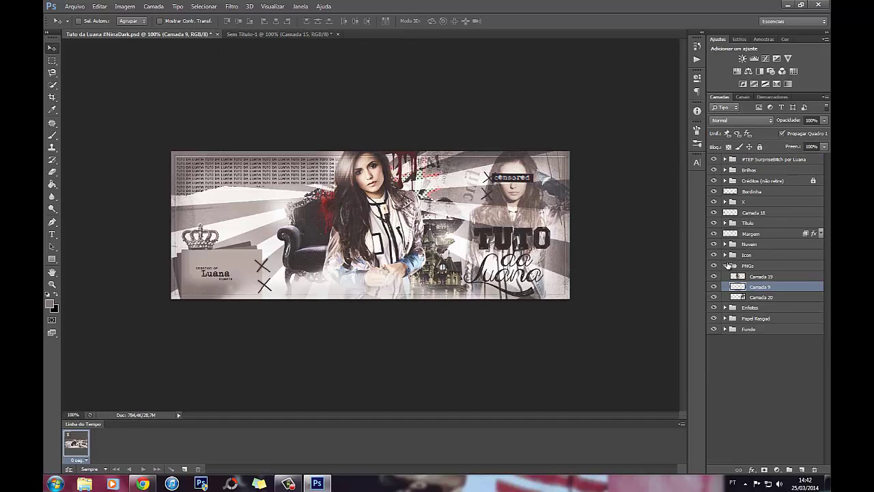
{"action": "left_click", "coordinate": [727, 266]}
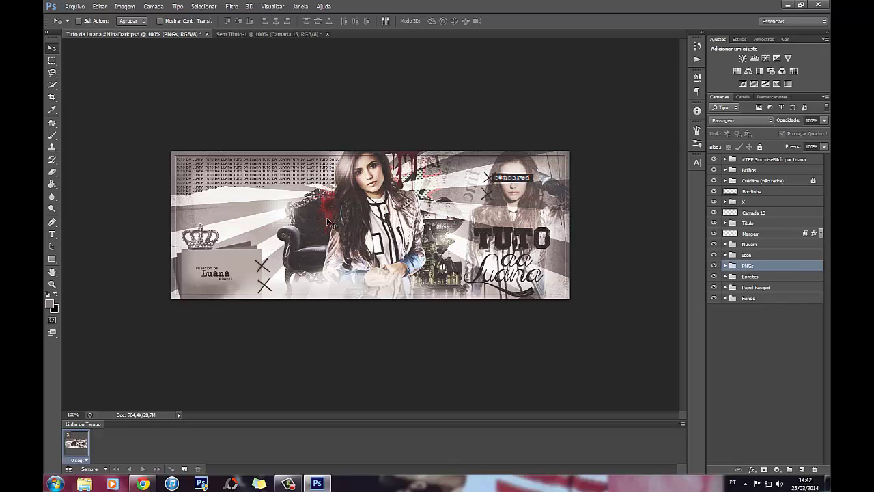
Select the Icon group in #NinaDark and open the JPG template with the black profile block from the Brilhos Faixas e Brushes folder
{"action": "left_click", "coordinate": [750, 256]}
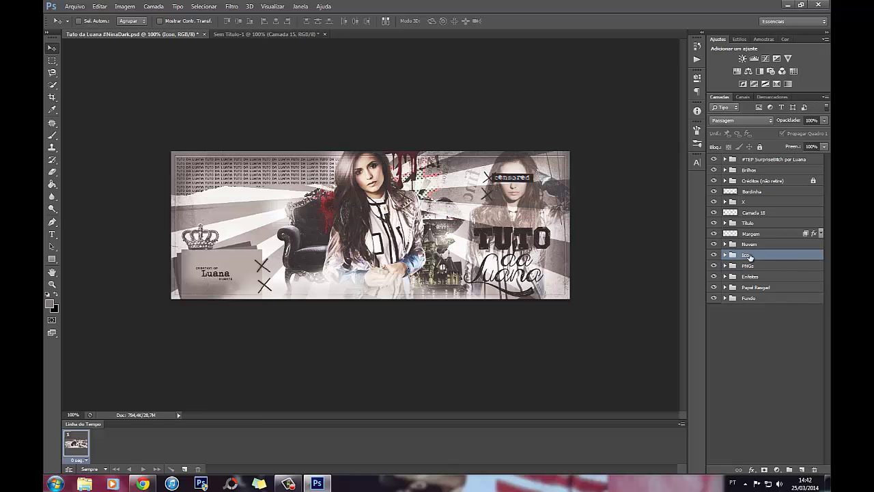
{"action": "left_click", "coordinate": [224, 32]}
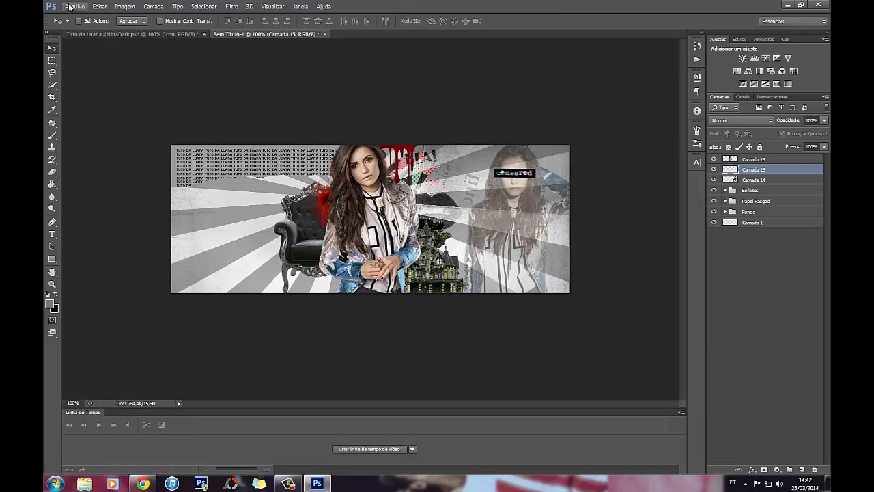
{"action": "left_click", "coordinate": [74, 7]}
{"action": "left_click", "coordinate": [79, 17]}
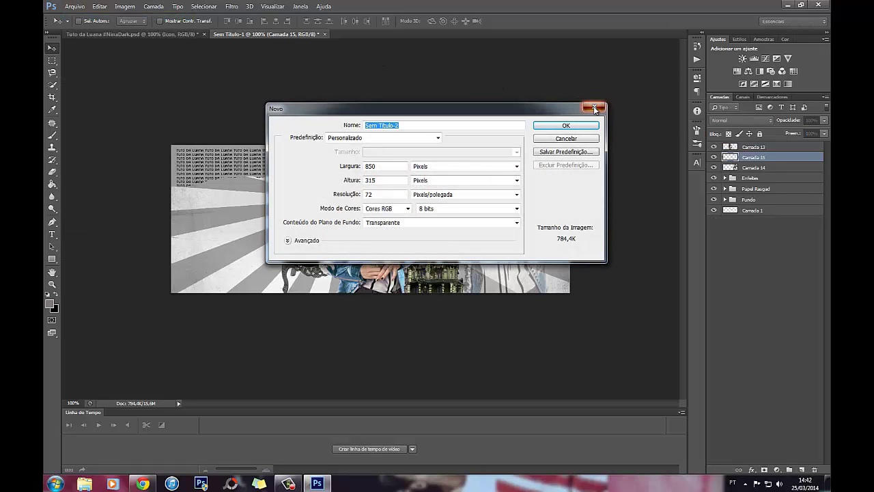
{"action": "left_click", "coordinate": [564, 138]}
{"action": "left_click", "coordinate": [64, 7]}
{"action": "left_click", "coordinate": [79, 29]}
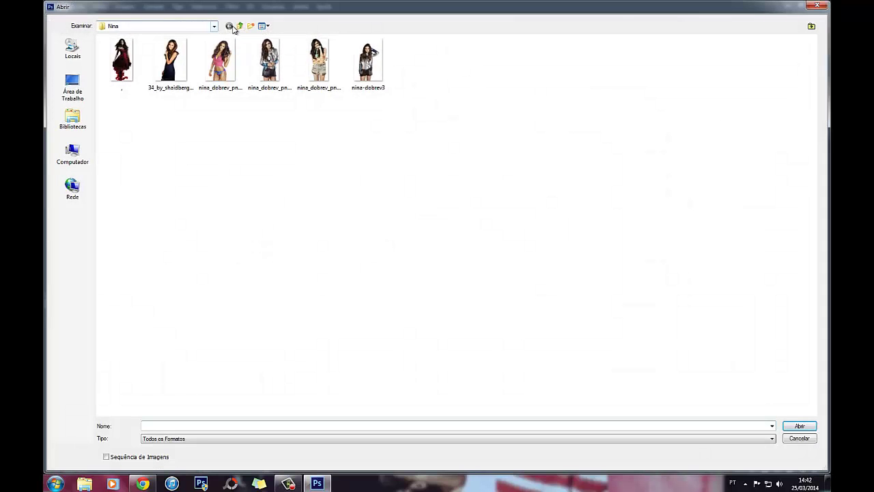
{"action": "double_click", "coordinate": [122, 59]}
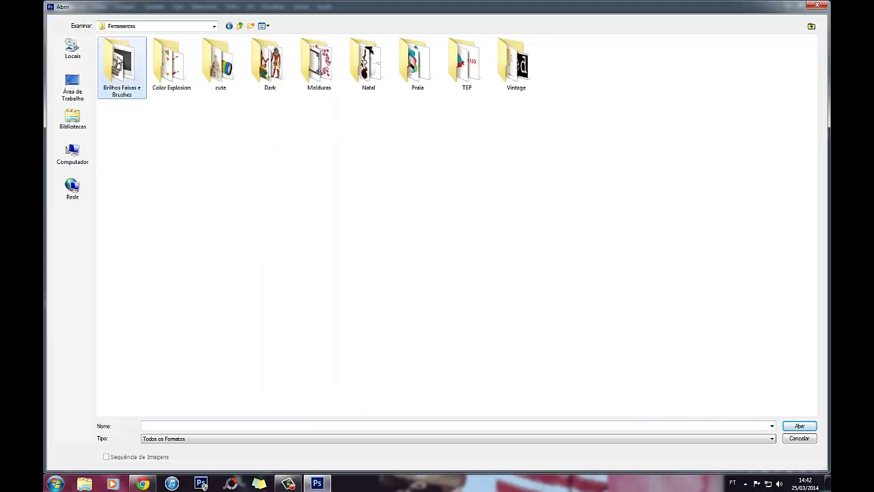
{"action": "double_click", "coordinate": [121, 63]}
{"action": "double_click", "coordinate": [171, 136]}
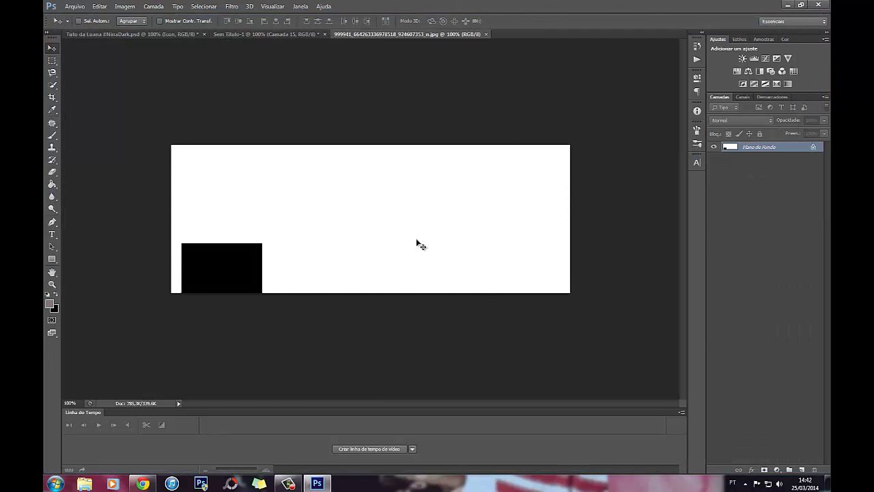
Try a rectangular selection of the template's white area above the black block, deselect it and close the template
{"action": "left_click", "coordinate": [52, 60]}
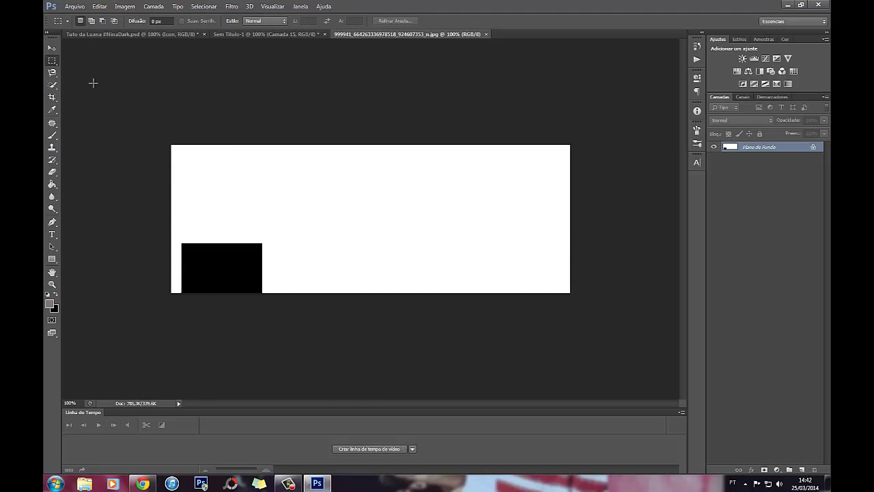
{"action": "left_click_drag", "start_coordinate": [171, 145], "coordinate": [584, 242]}
{"action": "left_click", "coordinate": [294, 245]}
{"action": "left_click", "coordinate": [54, 49]}
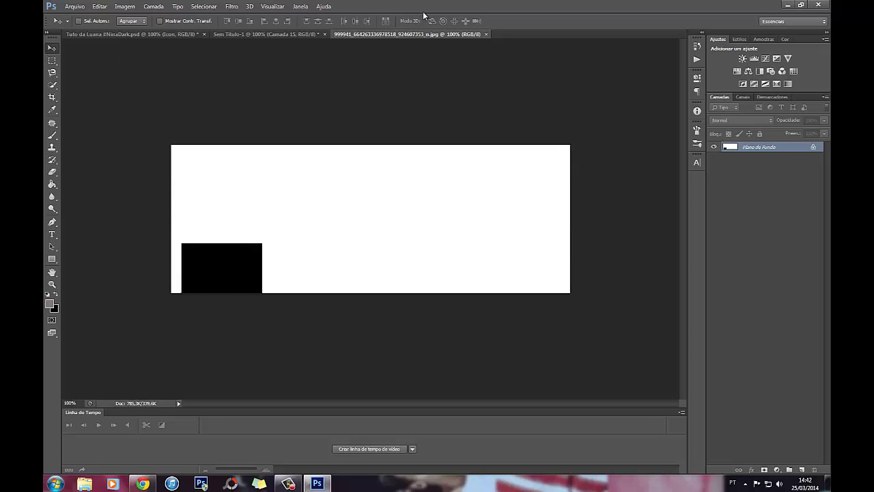
{"action": "left_click", "coordinate": [487, 34]}
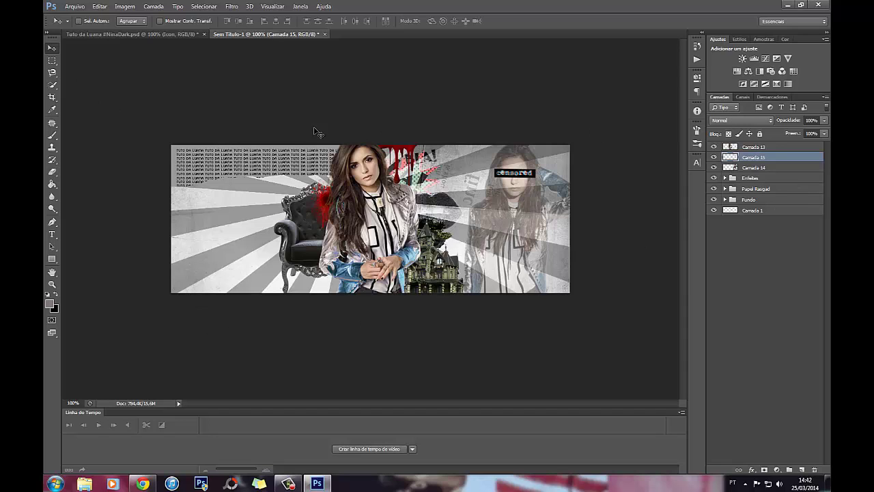
Copy the Icon group into Sem Título-1 below Camada 13, align its gray squares at the lower left with Free Transform and compare with #NinaDark
{"action": "left_click", "coordinate": [164, 34]}
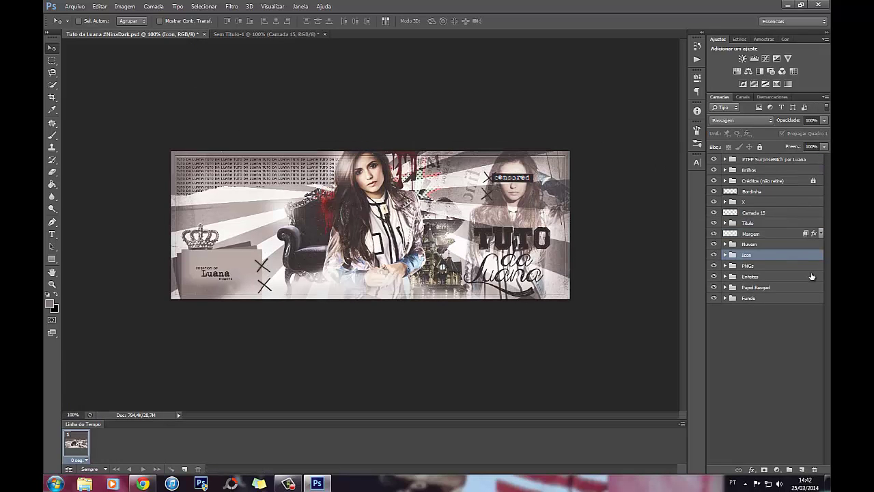
{"action": "left_click_drag", "start_coordinate": [319, 278], "coordinate": [356, 291]}
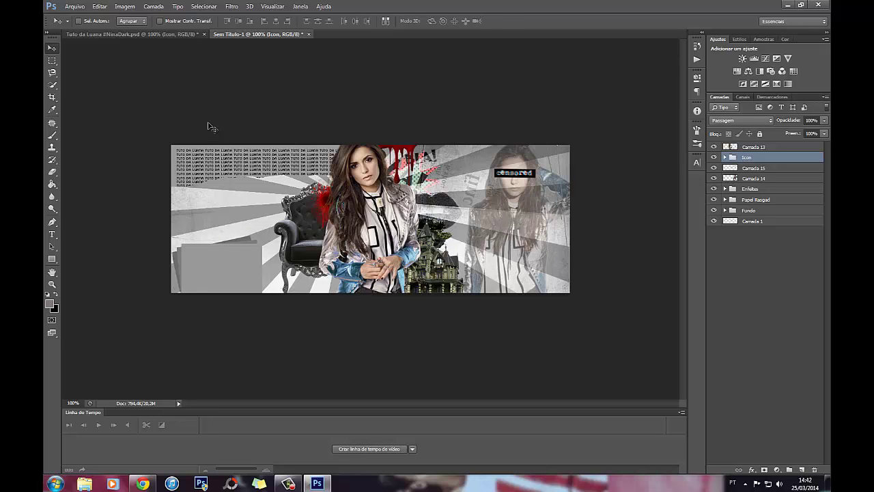
{"action": "key", "text": "ctrl+t"}
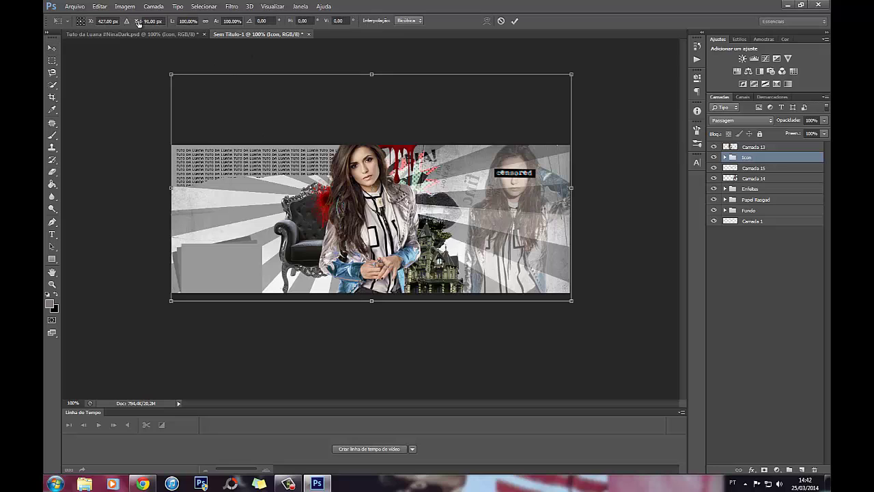
{"action": "left_click_drag", "start_coordinate": [138, 23], "coordinate": [139, 24]}
{"action": "key", "text": "Return"}
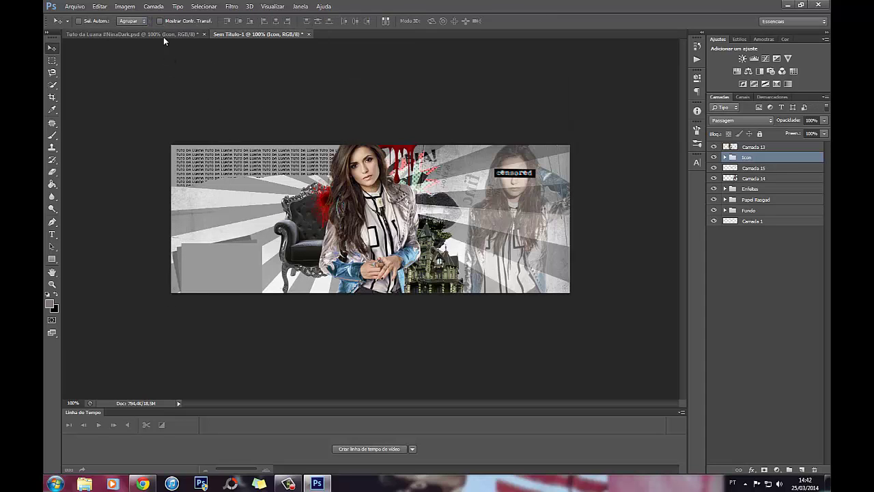
{"action": "left_click", "coordinate": [164, 37]}
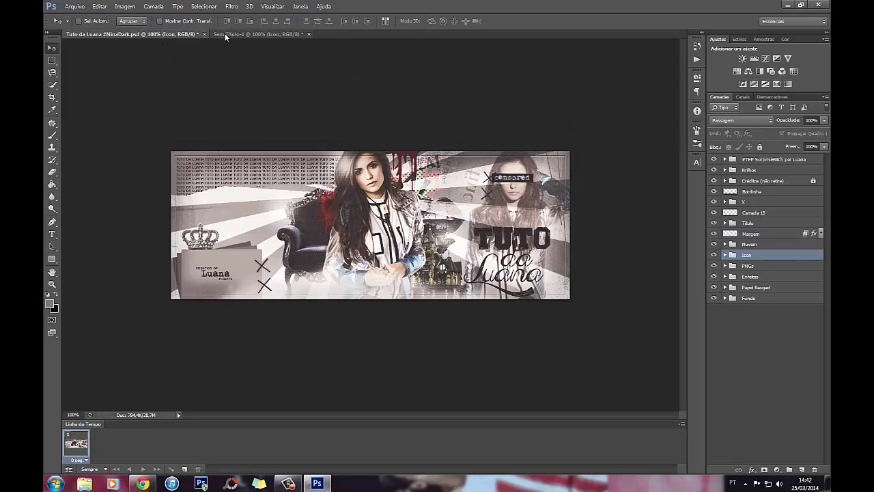
{"action": "left_click", "coordinate": [225, 34]}
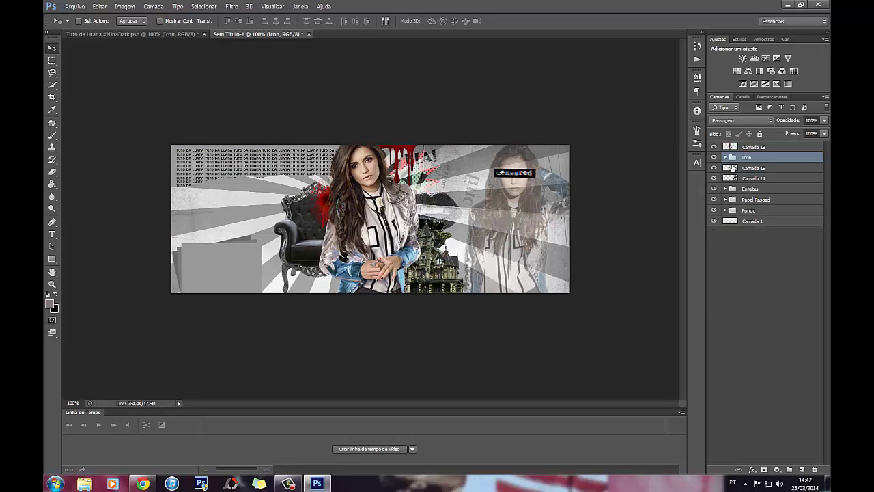
Move the Icon group to the top of the layer stack and group Camada 13, Camada 15 and Camada 14 as PNG
{"action": "left_click_drag", "start_coordinate": [769, 157], "coordinate": [767, 143]}
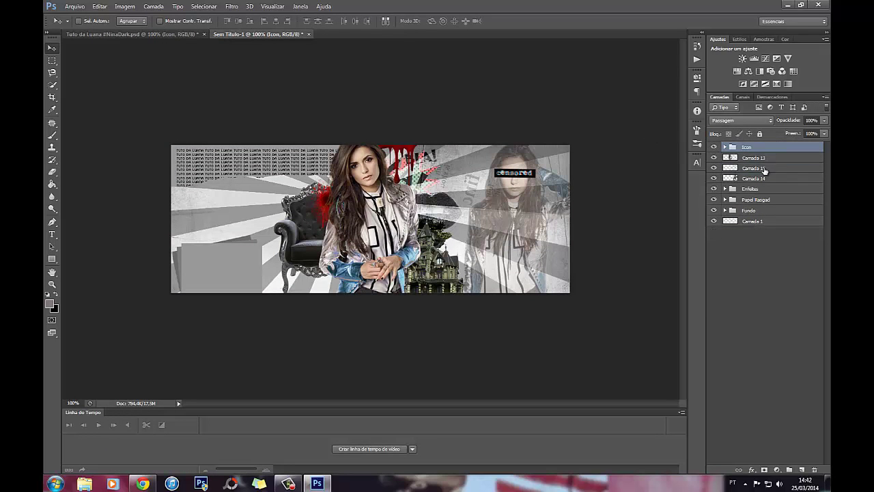
{"action": "left_click", "coordinate": [759, 159]}
{"action": "left_click", "coordinate": [760, 168], "text": "shift"}
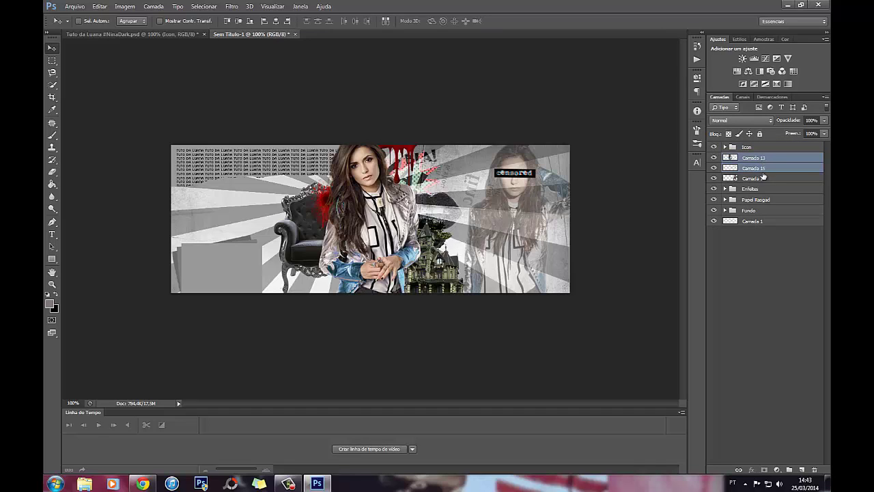
{"action": "left_click", "coordinate": [772, 178], "text": "shift"}
{"action": "left_click_drag", "start_coordinate": [772, 178], "coordinate": [789, 470]}
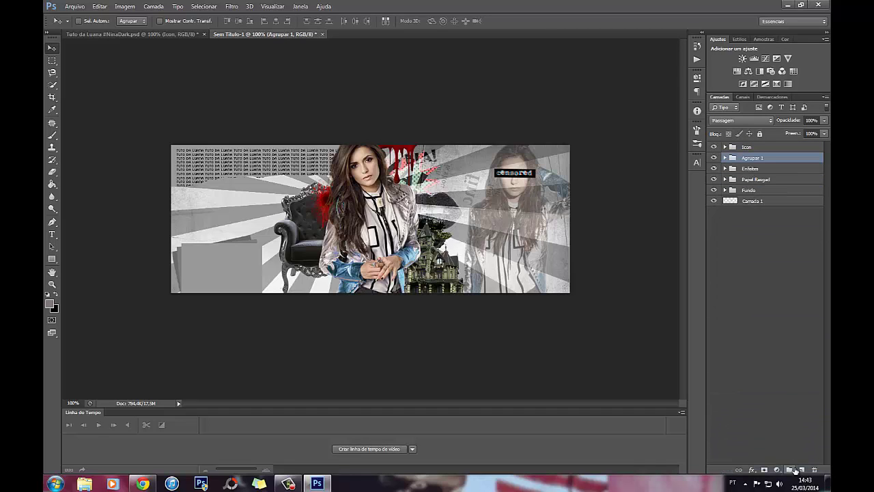
{"action": "double_click", "coordinate": [762, 158]}
{"action": "key", "text": "Return"}
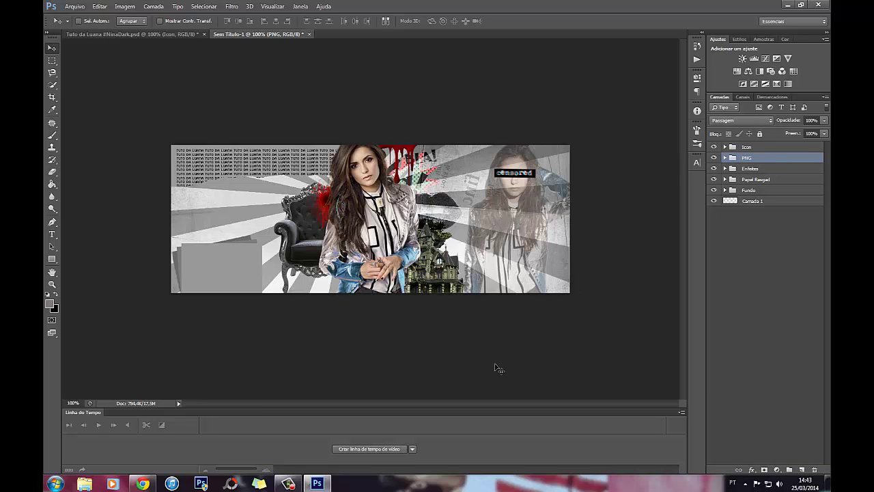
Select the Nuvem group in #NinaDark, return to Sem Título-1 and open the nuvem image from the Dark folder of Ferramentas
{"action": "left_click", "coordinate": [134, 36]}
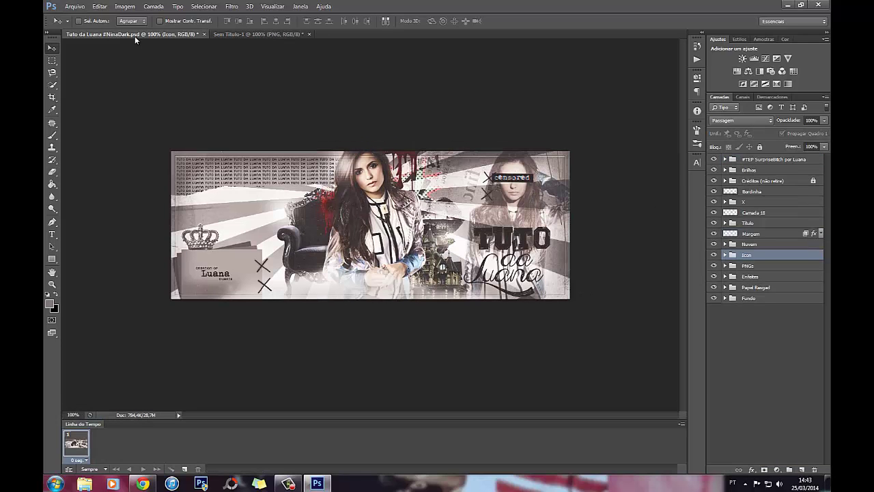
{"action": "left_click", "coordinate": [749, 244]}
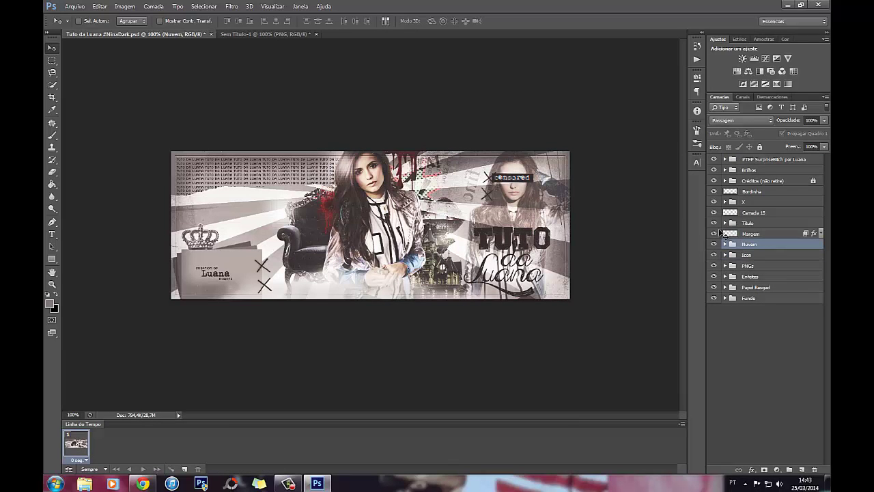
{"action": "left_click", "coordinate": [249, 32]}
{"action": "left_click", "coordinate": [75, 6]}
{"action": "left_click", "coordinate": [81, 25]}
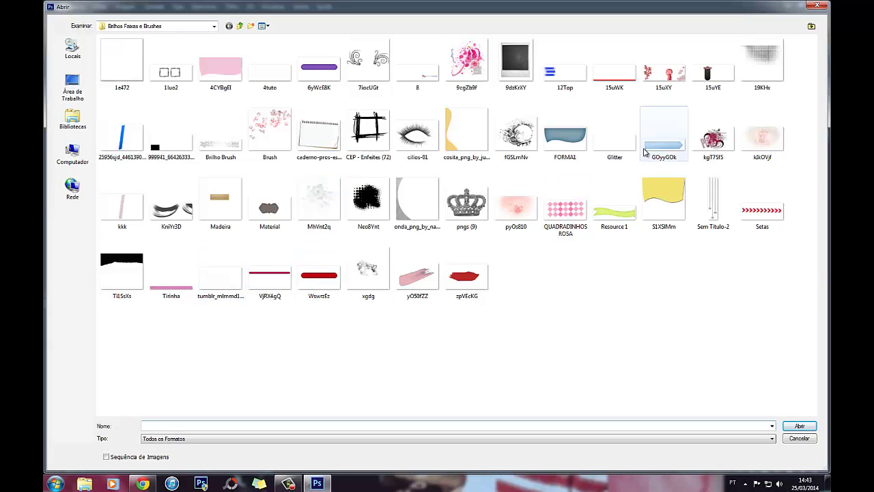
{"action": "left_click", "coordinate": [241, 26]}
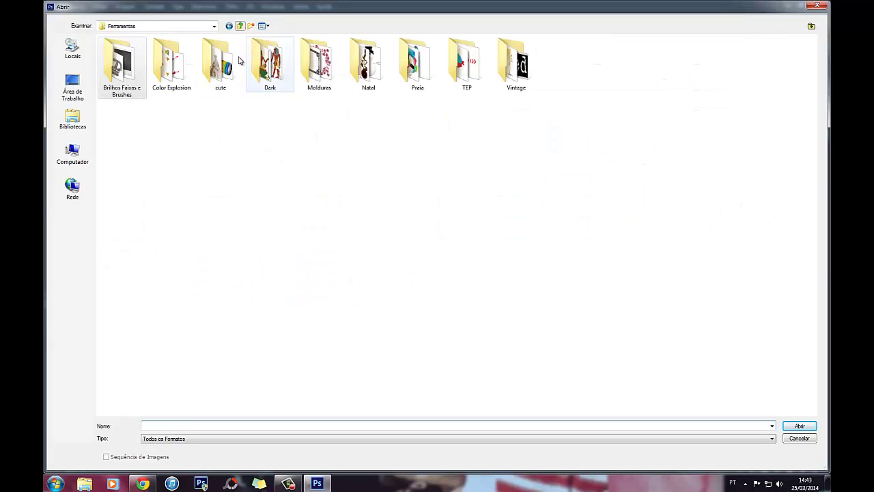
{"action": "double_click", "coordinate": [268, 63]}
{"action": "left_click", "coordinate": [335, 140]}
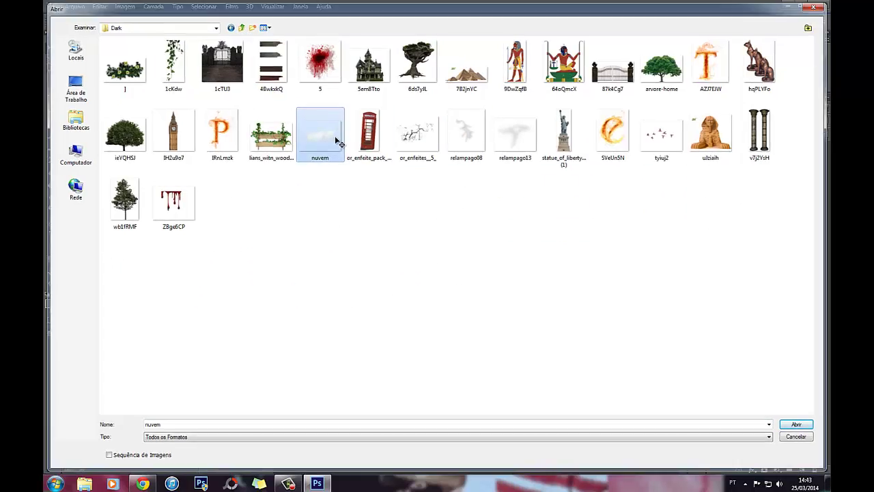
{"action": "double_click", "coordinate": [335, 140]}
Copy the cloud into Sem Título-1 above the PNG group, duplicate it and position both clouds over the cover's lower middle
{"action": "left_click_drag", "start_coordinate": [411, 229], "coordinate": [284, 38]}
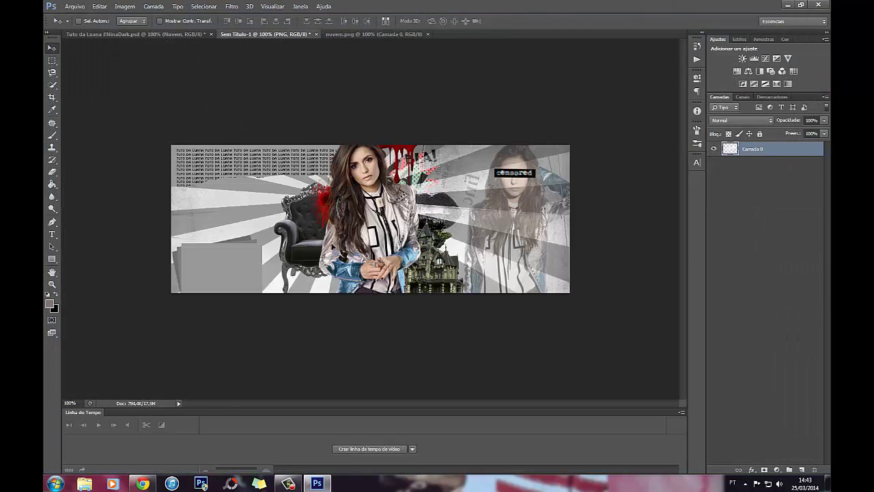
{"action": "left_click_drag", "start_coordinate": [332, 246], "coordinate": [426, 273]}
{"action": "key", "text": "ctrl+t"}
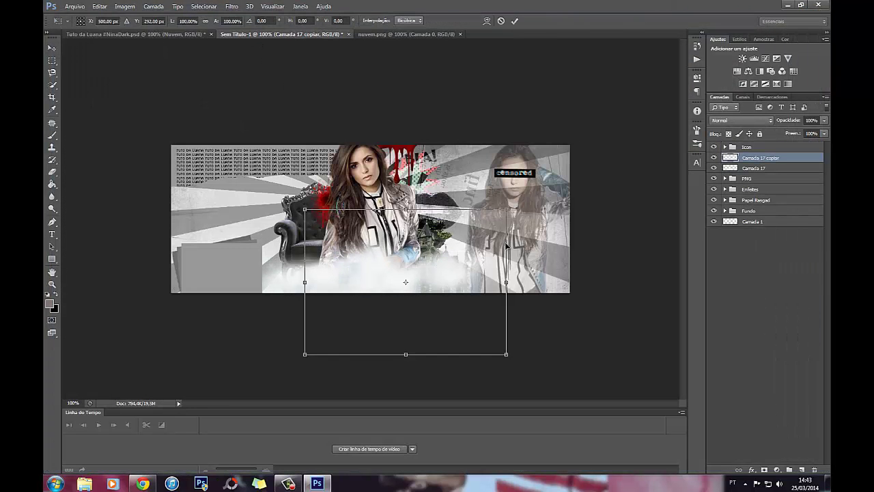
{"action": "left_click_drag", "start_coordinate": [506, 246], "coordinate": [443, 264]}
{"action": "key", "text": "Return"}
Set the opacity of both cloud layers to 68% and close the nuvem image
{"action": "left_click", "coordinate": [753, 168], "text": "shift"}
{"action": "left_click_drag", "start_coordinate": [824, 120], "coordinate": [809, 135]}
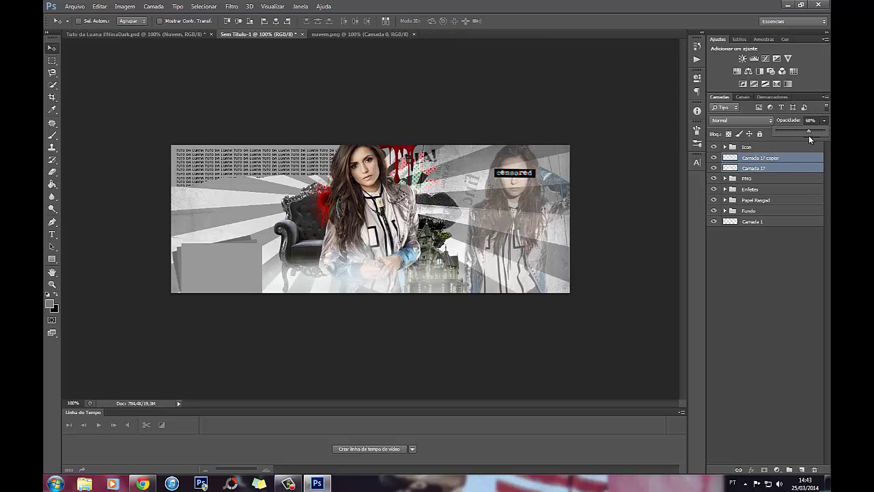
{"action": "left_click", "coordinate": [74, 6]}
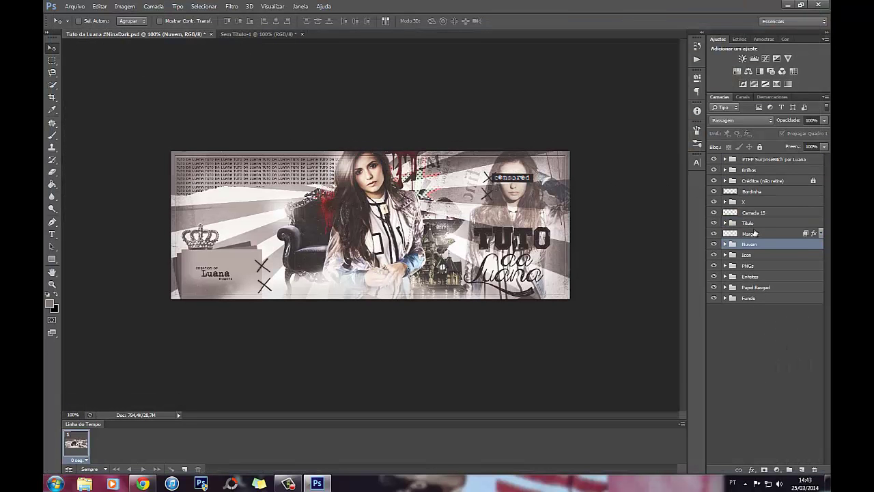
Copy the Margem layer from #NinaDark into Sem Título-1, fit it around the canvas edges and place it above the Icon group
{"action": "left_click", "coordinate": [751, 233]}
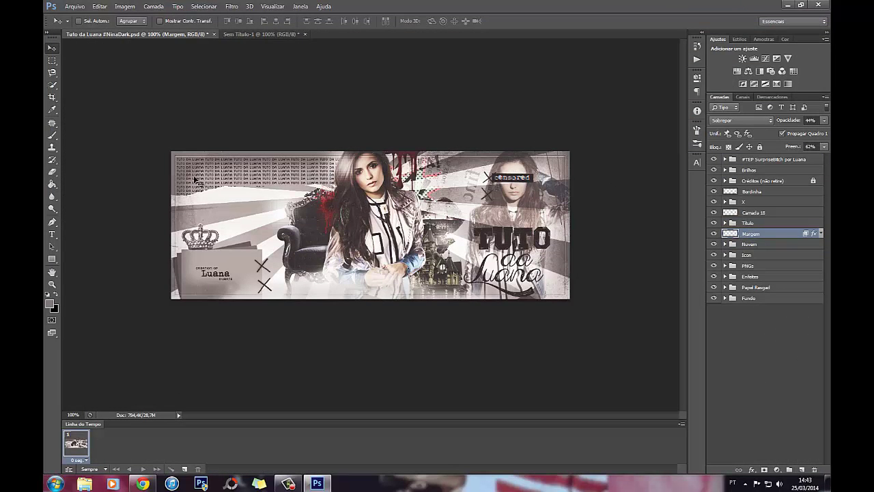
{"action": "left_click", "coordinate": [284, 33]}
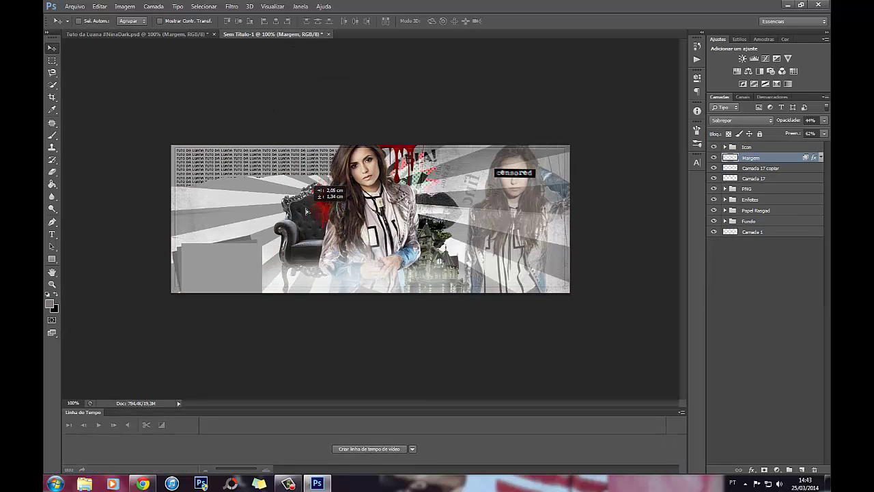
{"action": "key", "text": "ctrl+t"}
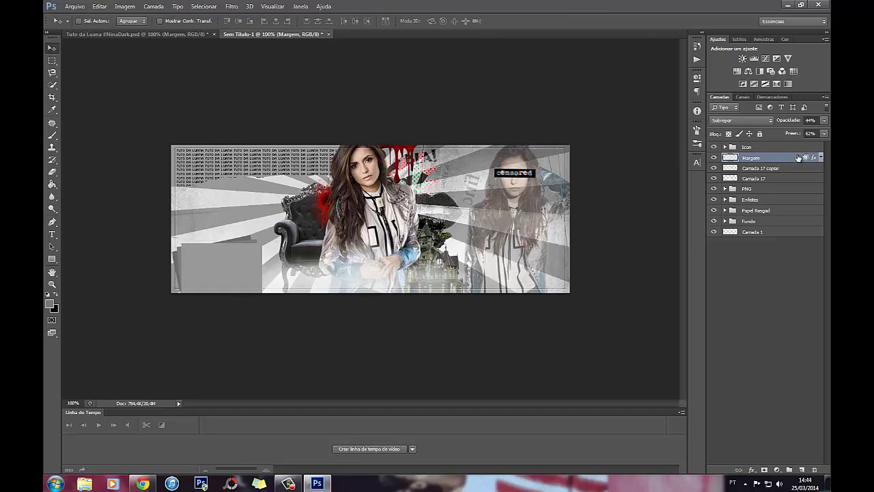
{"action": "left_click_drag", "start_coordinate": [798, 158], "coordinate": [793, 146]}
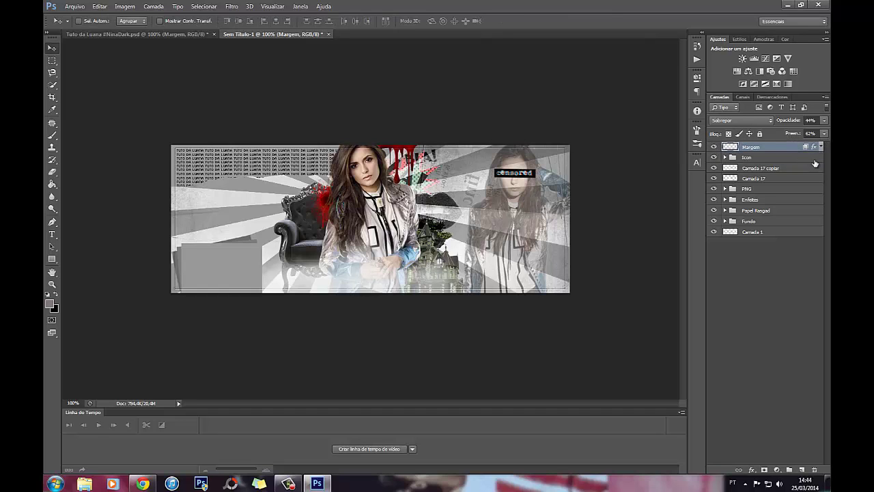
Compare the Margem frame in Sem Título-1 with #NinaDark and examine the available layer styles
{"action": "left_click", "coordinate": [136, 34]}
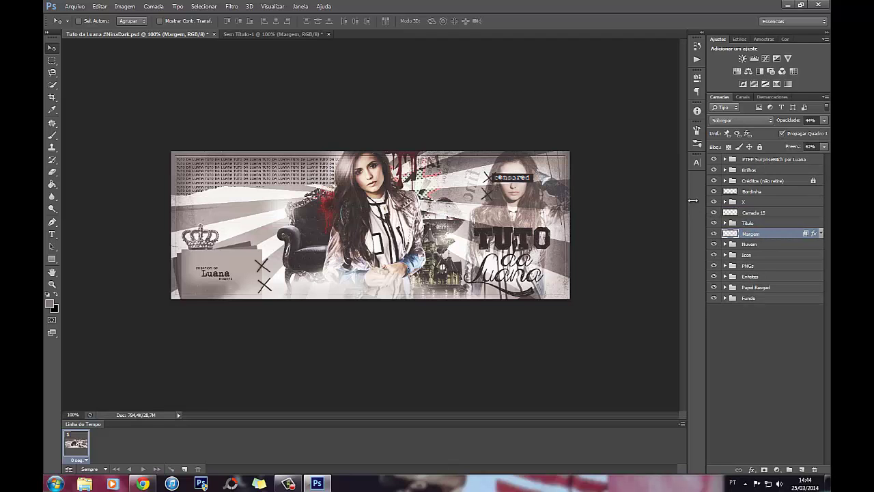
{"action": "left_click", "coordinate": [243, 32]}
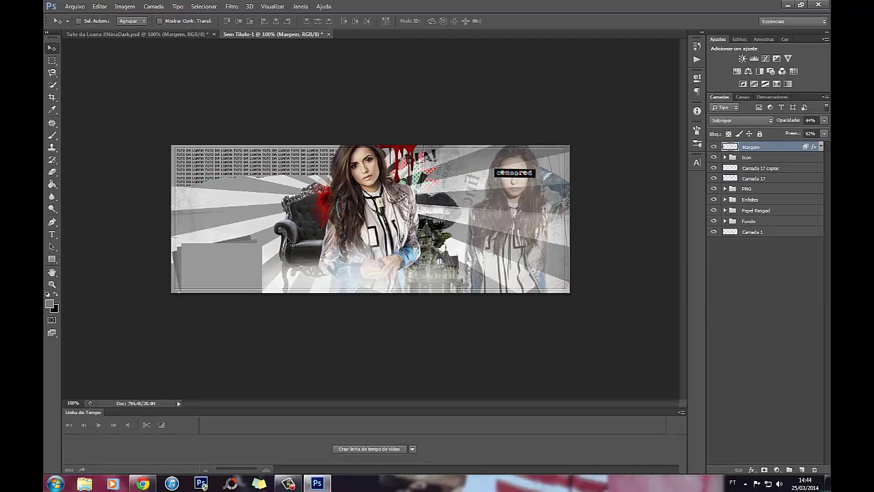
{"action": "left_click", "coordinate": [111, 35]}
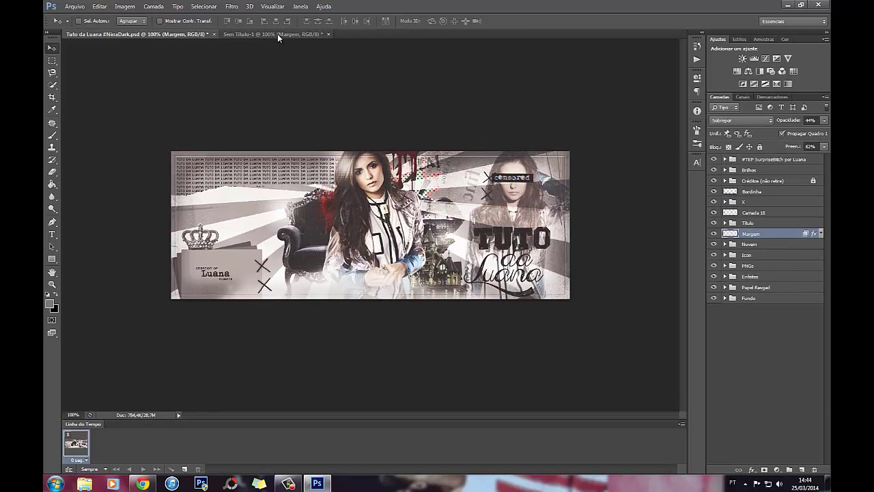
{"action": "left_click", "coordinate": [277, 34]}
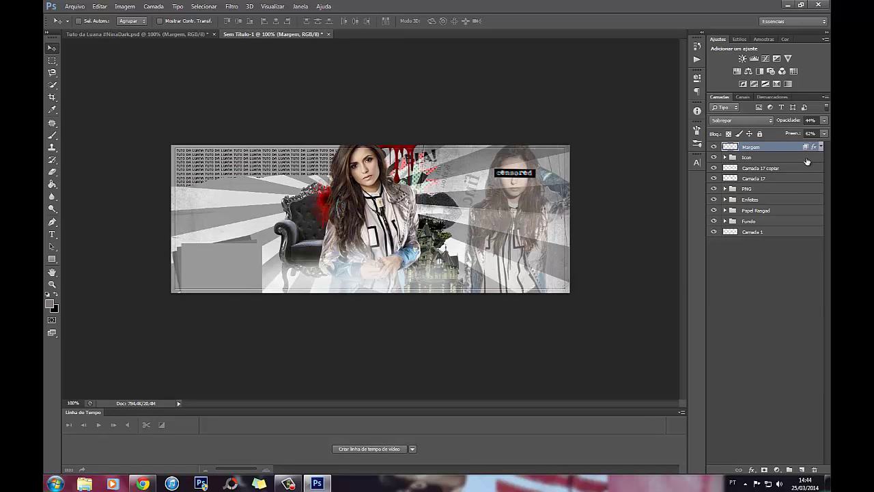
{"action": "left_click", "coordinate": [202, 34]}
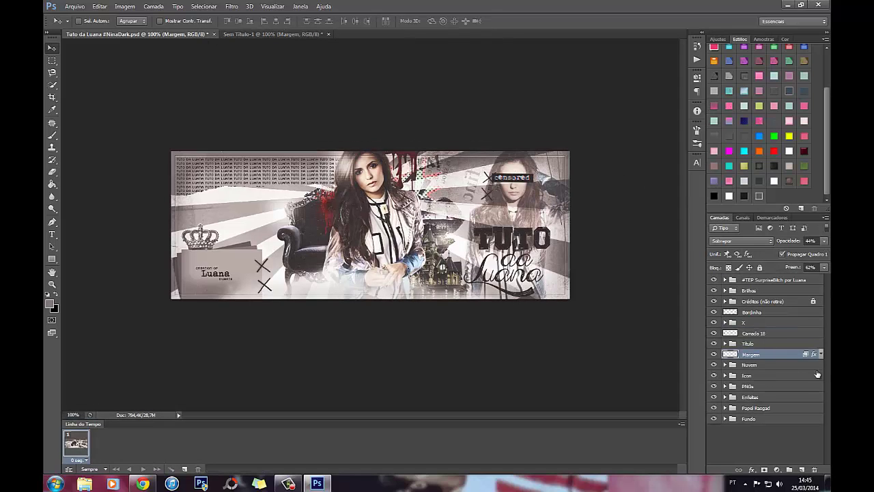
View the Gomez cover on the Tutoriais e Pedidos Facebook page in Chrome and return to Photoshop
{"action": "left_click", "coordinate": [317, 483]}
{"action": "scroll", "coordinate": [526, 275], "scroll_direction": "down", "scroll_amount": 2}
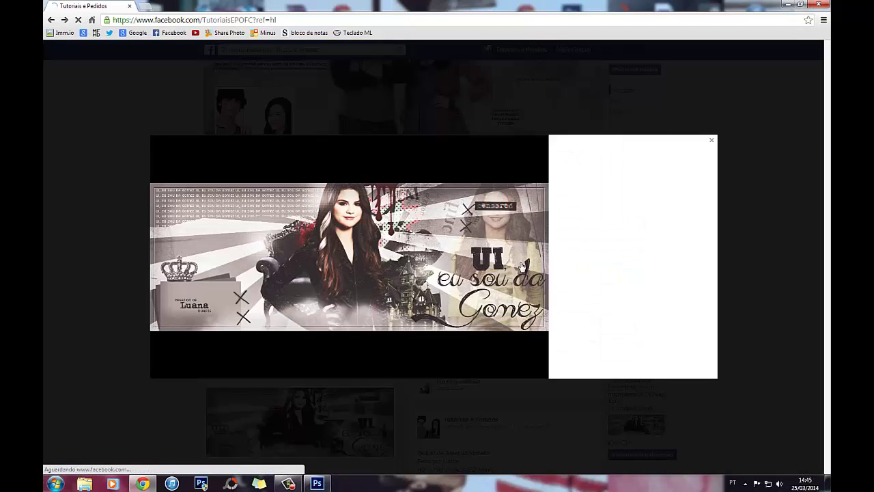
{"action": "left_click", "coordinate": [453, 396]}
{"action": "key", "text": "alt+Tab"}
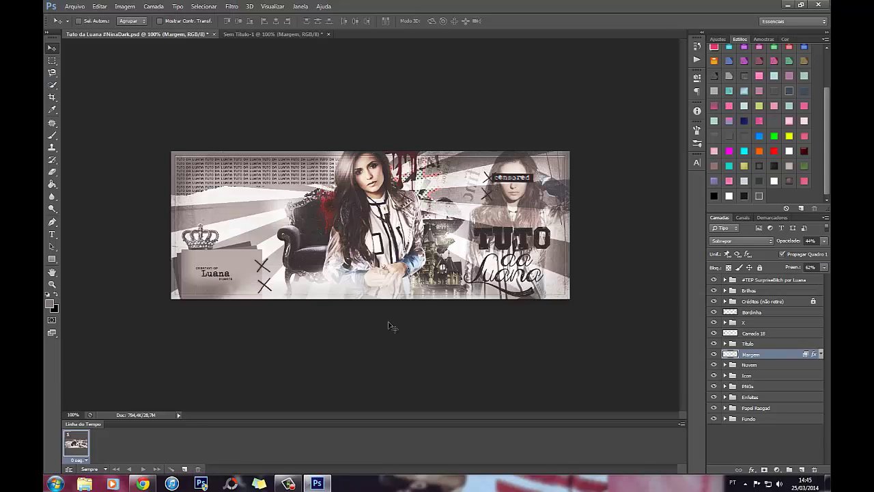
Copy the Título group from #NinaDark into Sem Título-1 above Margem, over the lower part of the faded Nina
{"action": "left_click", "coordinate": [747, 343]}
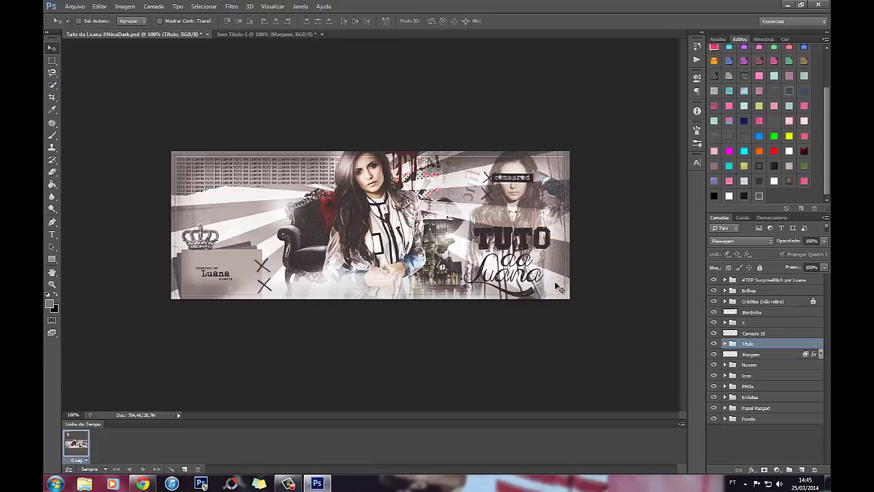
{"action": "left_click_drag", "start_coordinate": [247, 33], "coordinate": [510, 271]}
{"action": "mouse_move", "coordinate": [550, 246]}
{"action": "left_mouse_down"}
{"action": "mouse_move", "coordinate": [561, 226]}
{"action": "mouse_move", "coordinate": [552, 241]}
{"action": "left_mouse_up"}
Examine the fonts of the Luana and tuto text layers inside the Título group and collapse the group
{"action": "left_click", "coordinate": [52, 234]}
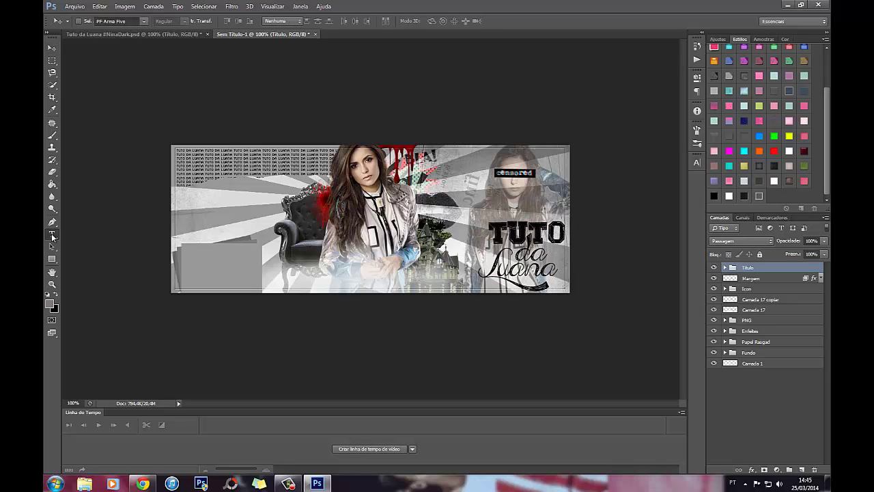
{"action": "left_click", "coordinate": [725, 267]}
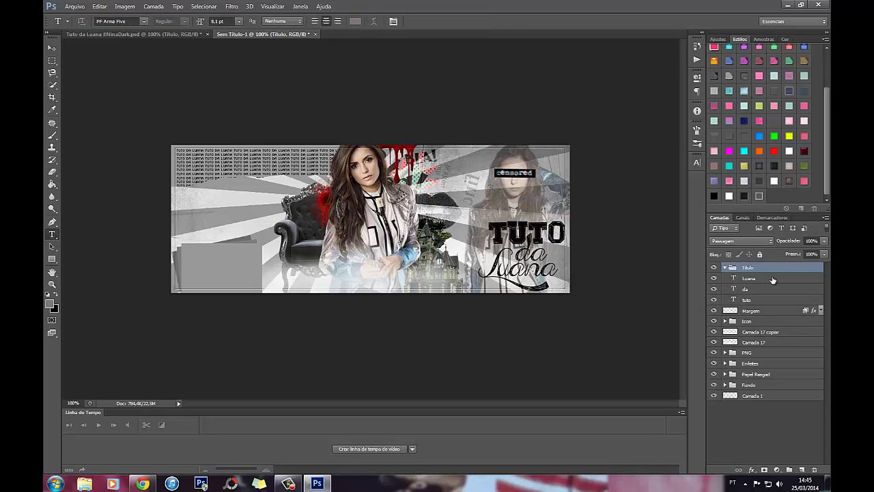
{"action": "left_click", "coordinate": [773, 280]}
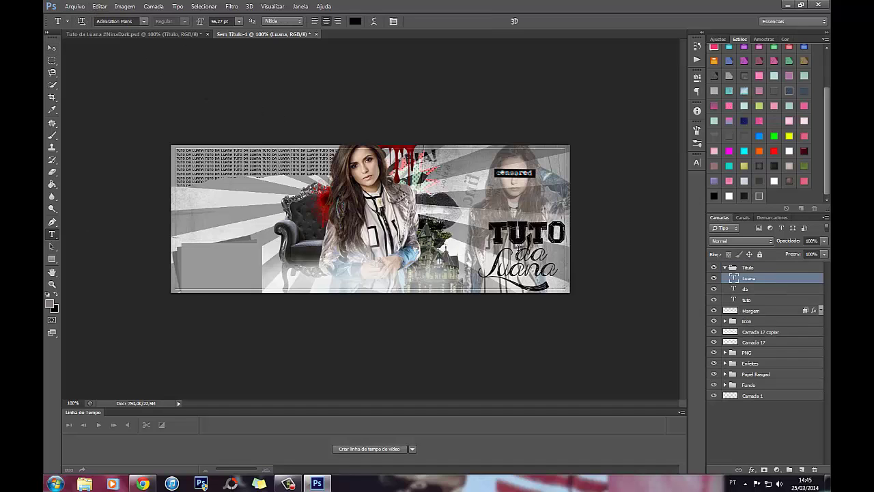
{"action": "left_click", "coordinate": [756, 300]}
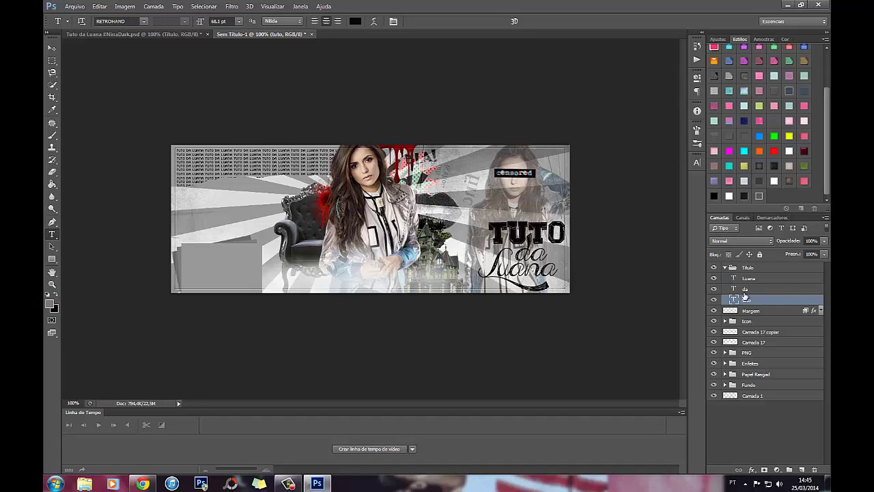
{"action": "left_click", "coordinate": [726, 268]}
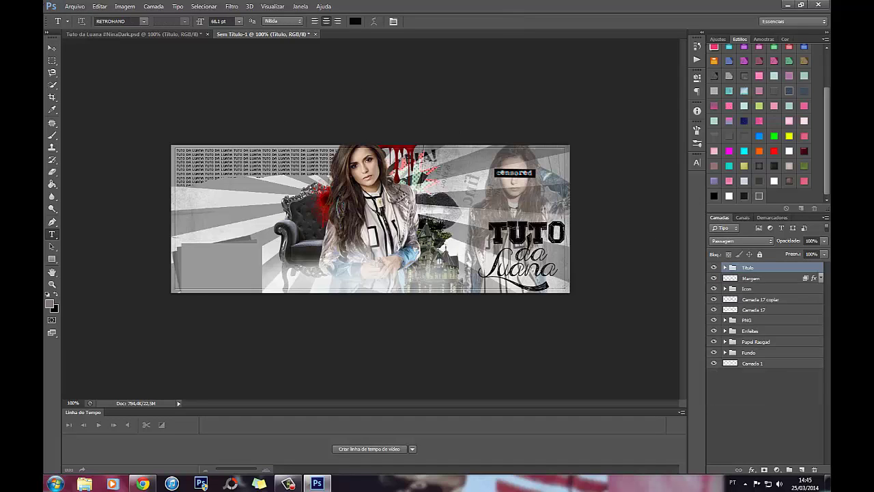
Shift the Título group slightly left on the cover, comparing its placement with the title in #NinaDark
{"action": "left_click", "coordinate": [52, 48]}
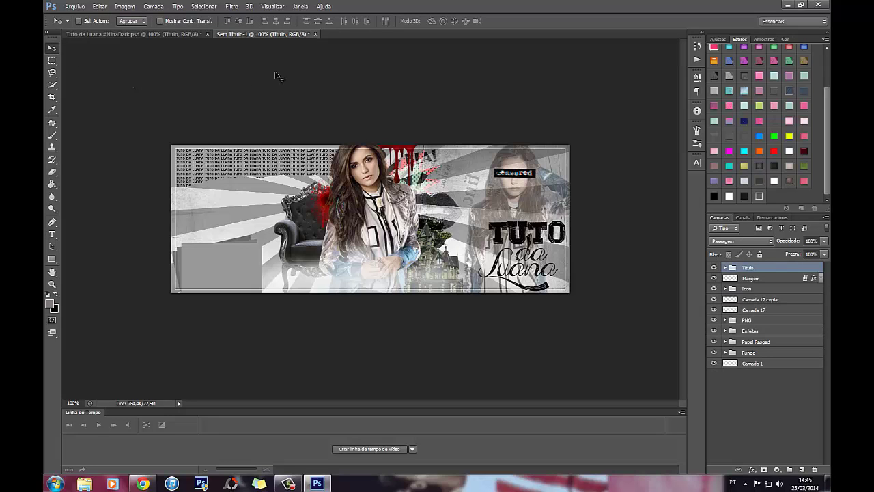
{"action": "left_click_drag", "start_coordinate": [519, 242], "coordinate": [517, 243]}
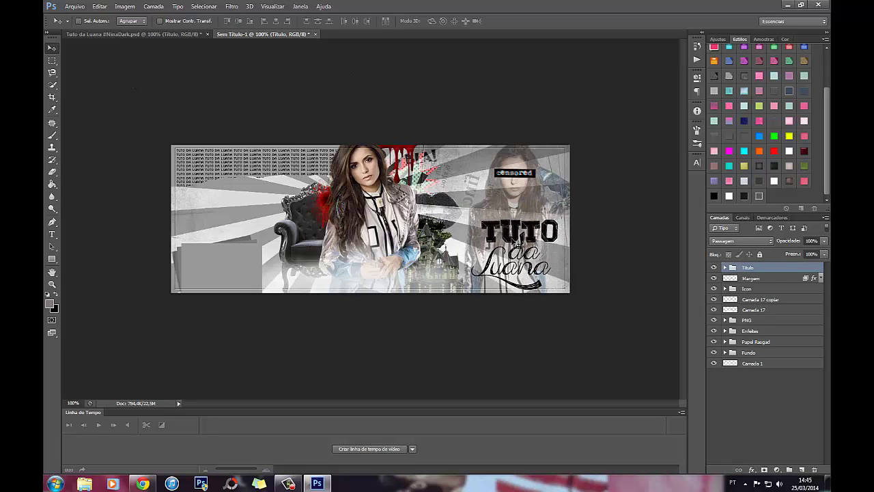
{"action": "left_click", "coordinate": [166, 34]}
{"action": "left_click", "coordinate": [279, 35]}
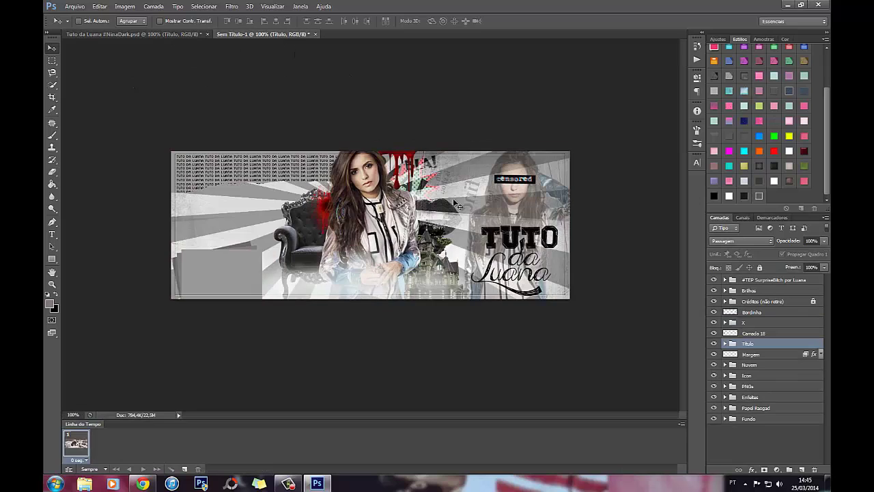
{"action": "left_click_drag", "start_coordinate": [499, 237], "coordinate": [493, 239]}
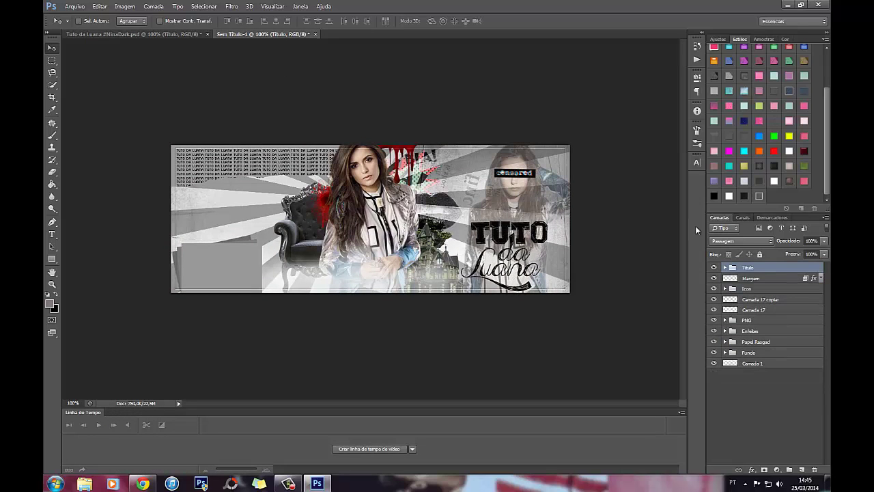
{"action": "left_click", "coordinate": [144, 34]}
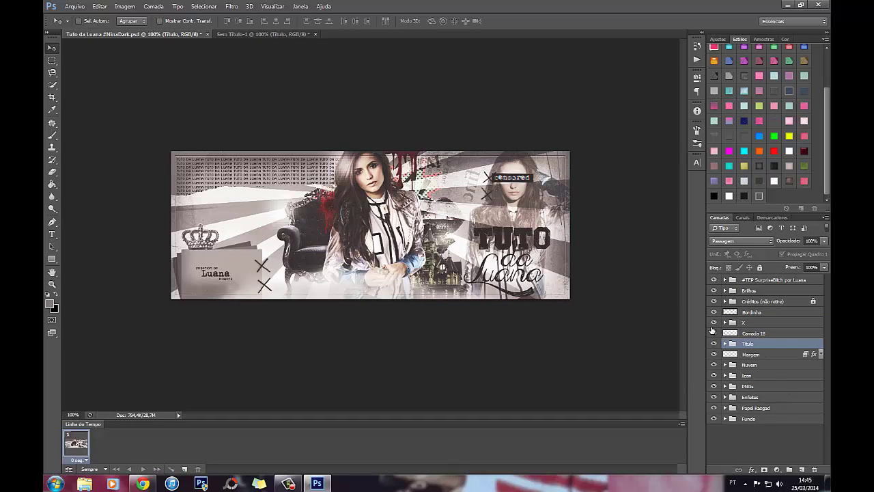
Copy the Camada 18 layer from #NinaDark into Sem Título-1 above the Título group and return to #NinaDark
{"action": "left_click", "coordinate": [752, 333]}
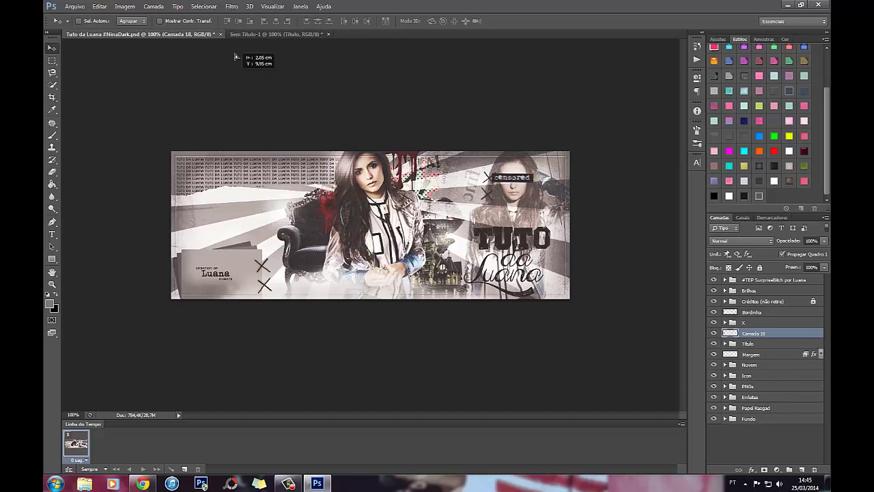
{"action": "left_click_drag", "start_coordinate": [242, 38], "coordinate": [203, 223]}
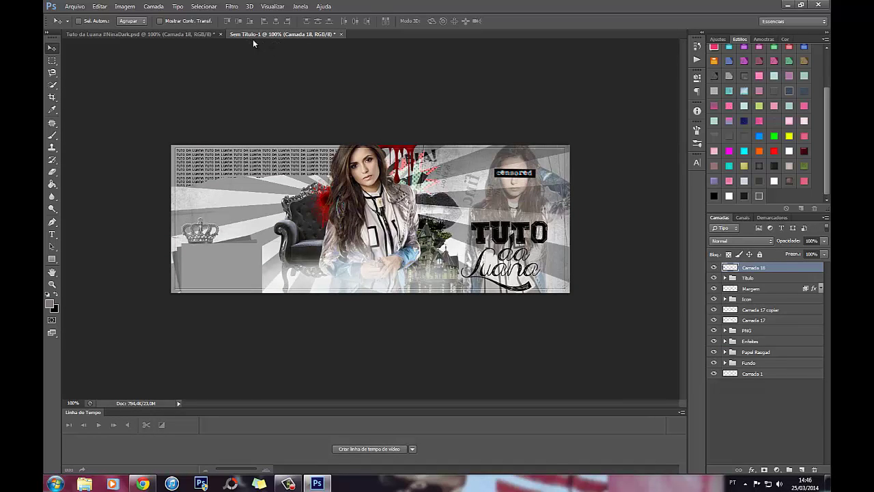
{"action": "left_click", "coordinate": [181, 32]}
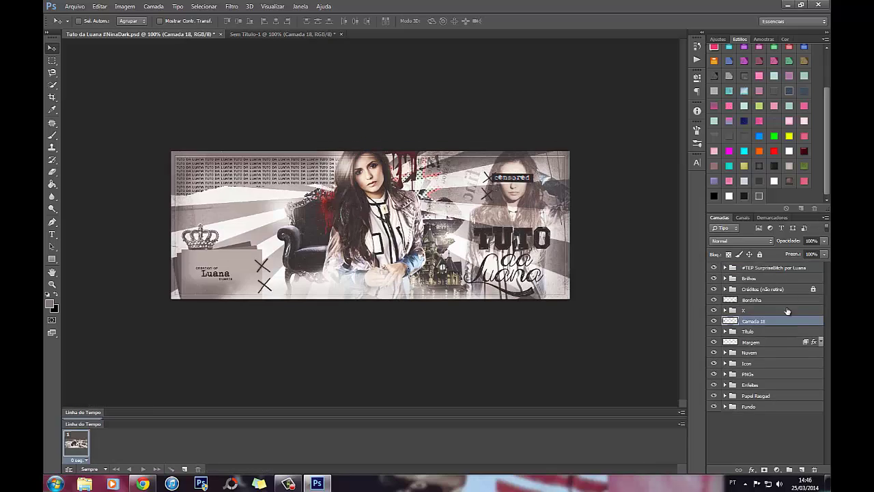
Copy the X group into Sem Título-1 above Camada 18 and shift it left, placing its crosses beside the grey box and censored bar
{"action": "left_click", "coordinate": [746, 324]}
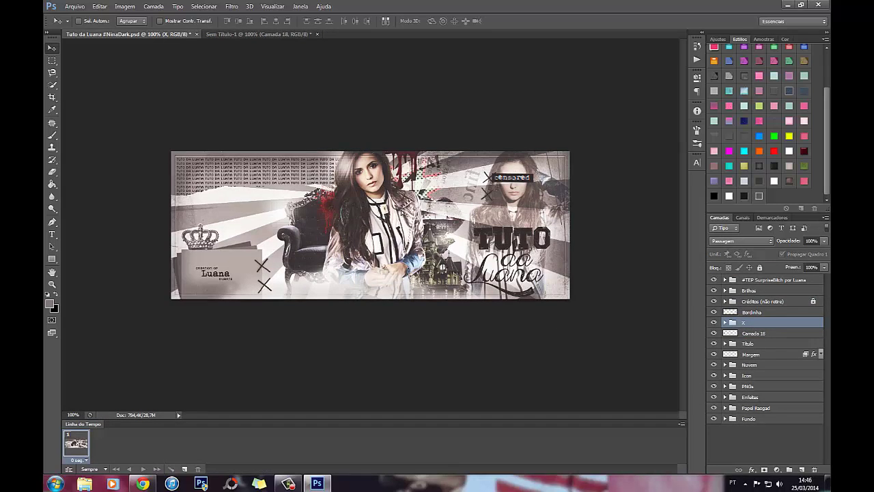
{"action": "left_click", "coordinate": [249, 33]}
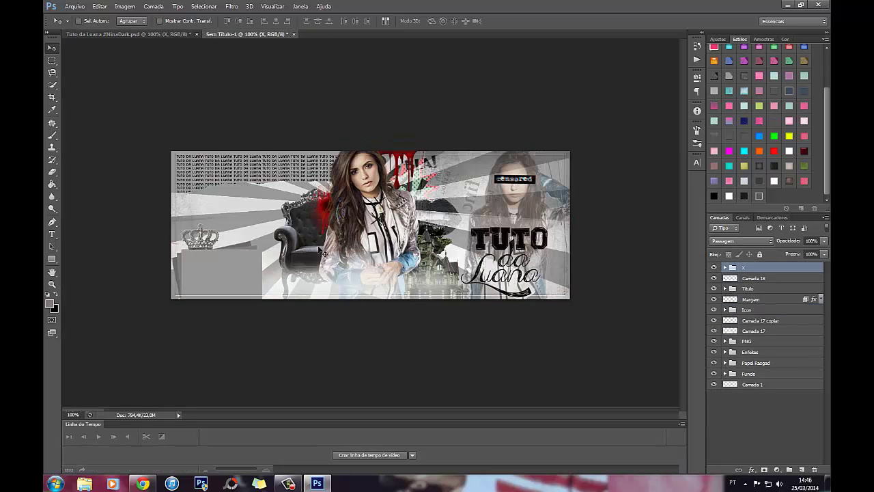
{"action": "left_click_drag", "start_coordinate": [244, 239], "coordinate": [478, 209]}
{"action": "left_click_drag", "start_coordinate": [348, 254], "coordinate": [339, 255]}
{"action": "key", "text": "Left"}
{"action": "key", "text": "Left"}
{"action": "key", "text": "Left"}
{"action": "key", "text": "Left"}
{"action": "key", "text": "Left"}
{"action": "key", "text": "Left"}
{"action": "key", "text": "Left"}
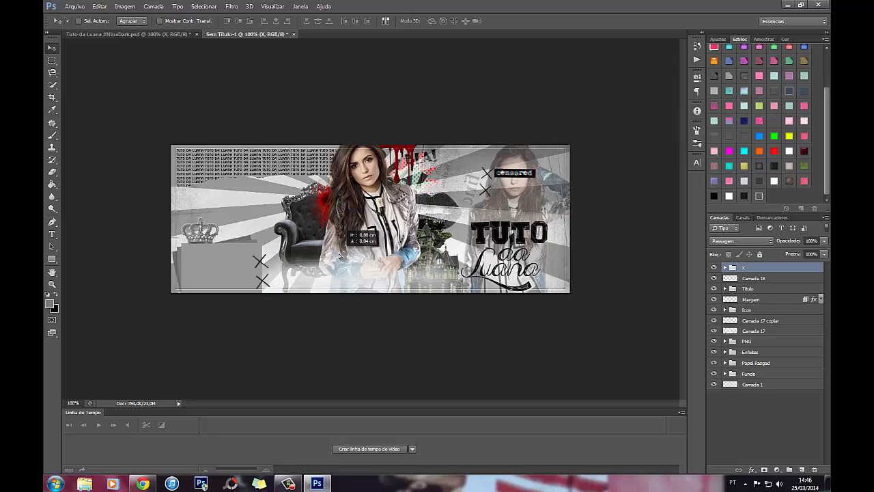
Copy the Bordinha layer from #NinaDark into Sem Título-1 above the X group, aligned with the cover's edges
{"action": "left_click", "coordinate": [168, 32]}
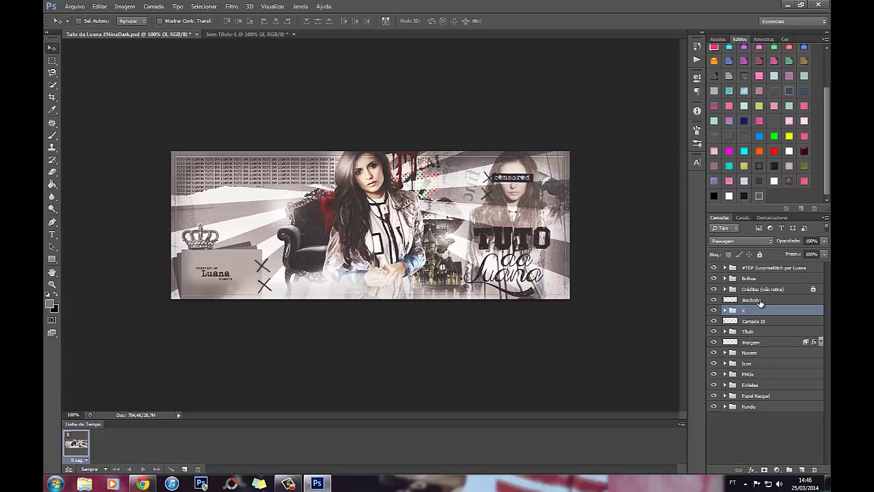
{"action": "left_click", "coordinate": [750, 313]}
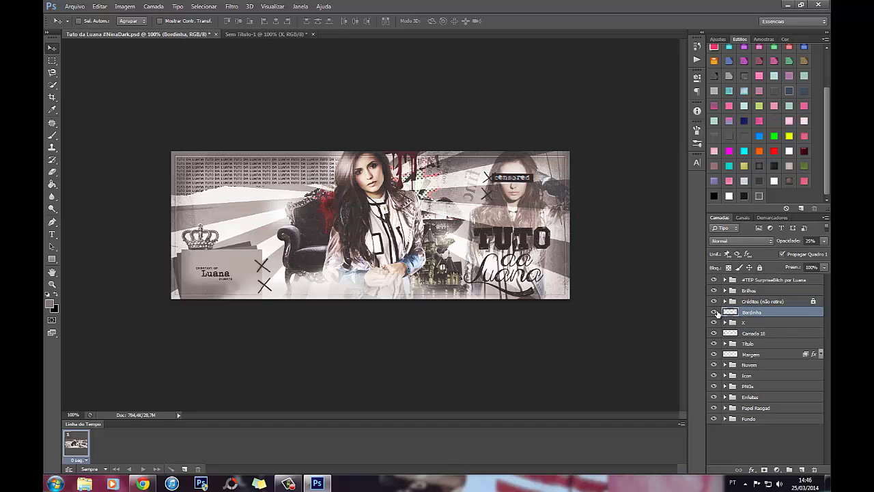
{"action": "left_click", "coordinate": [713, 312]}
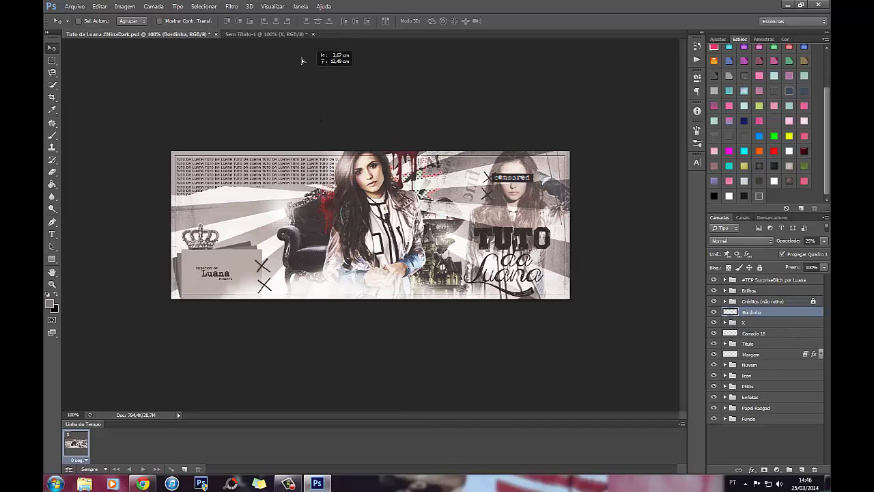
{"action": "left_click_drag", "start_coordinate": [294, 34], "coordinate": [394, 243]}
Copy the Créditos (não retire) group from #NinaDark into Sem Título-1 above Bordinha, centred on the grey box below the crown
{"action": "left_click", "coordinate": [133, 35]}
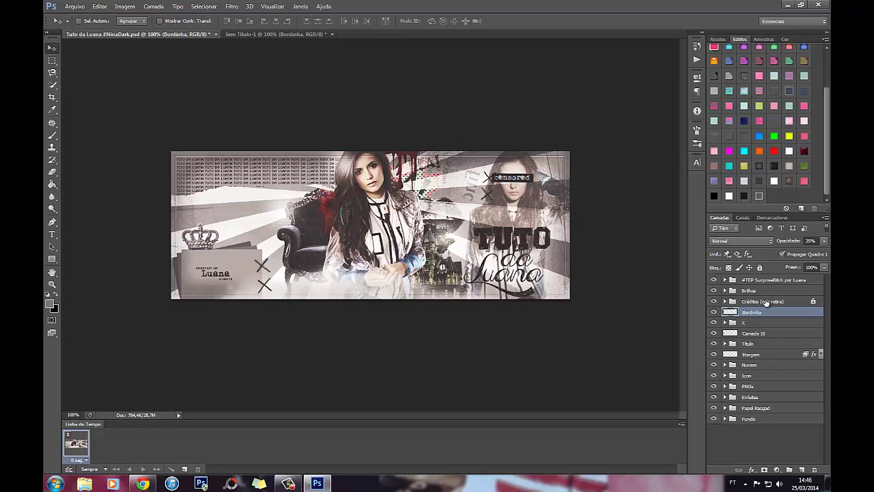
{"action": "left_click", "coordinate": [765, 303]}
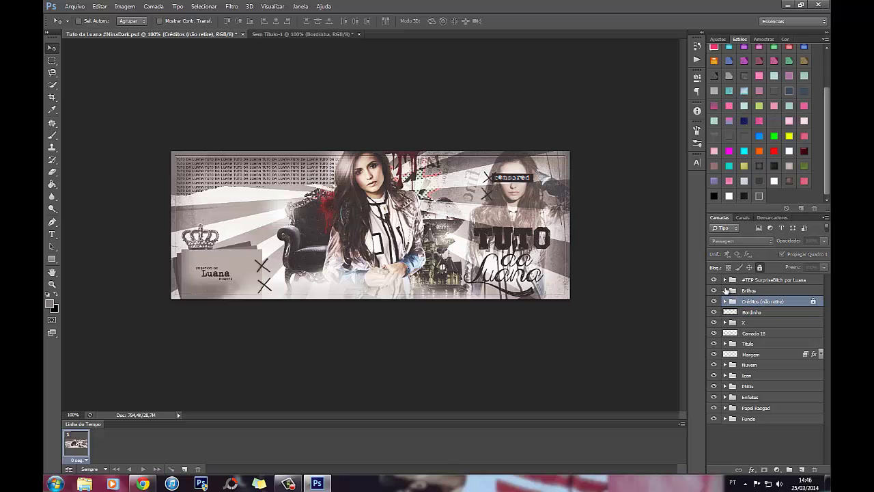
{"action": "left_click", "coordinate": [759, 268]}
{"action": "left_click_drag", "start_coordinate": [727, 290], "coordinate": [276, 237]}
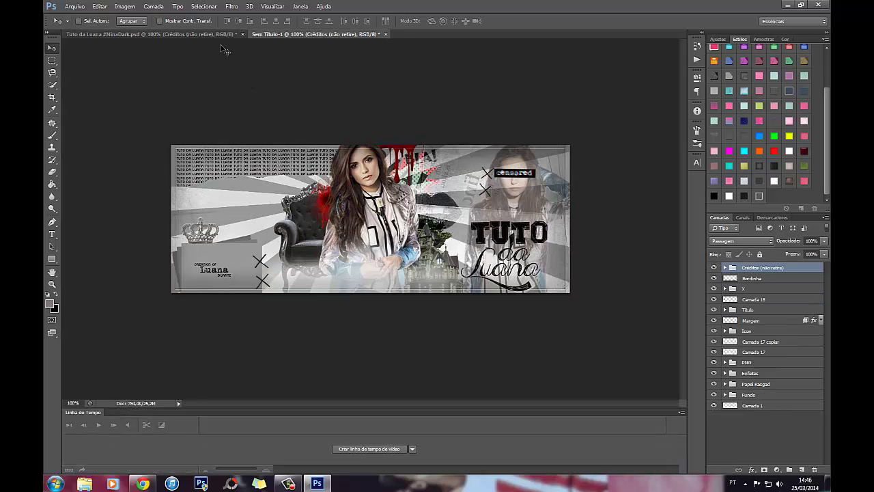
Compare the credits with #NinaDark and examine the font of the large name text in the Créditos group
{"action": "left_click", "coordinate": [215, 38]}
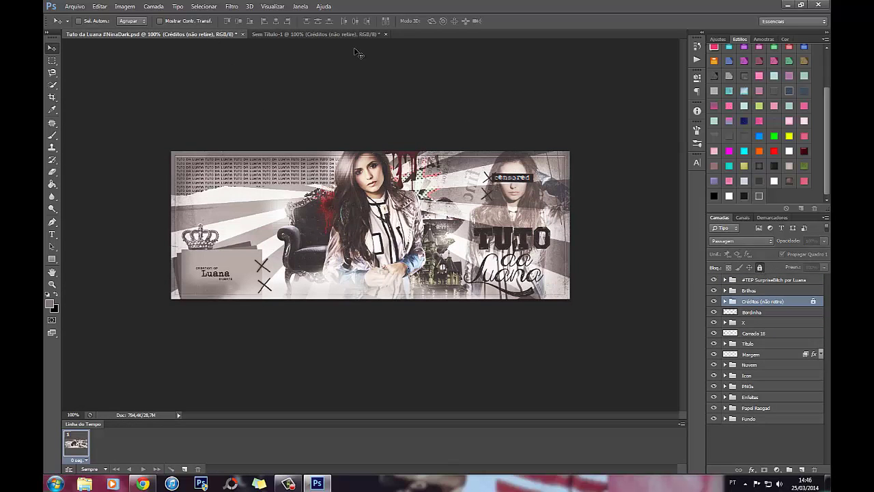
{"action": "left_click", "coordinate": [336, 35]}
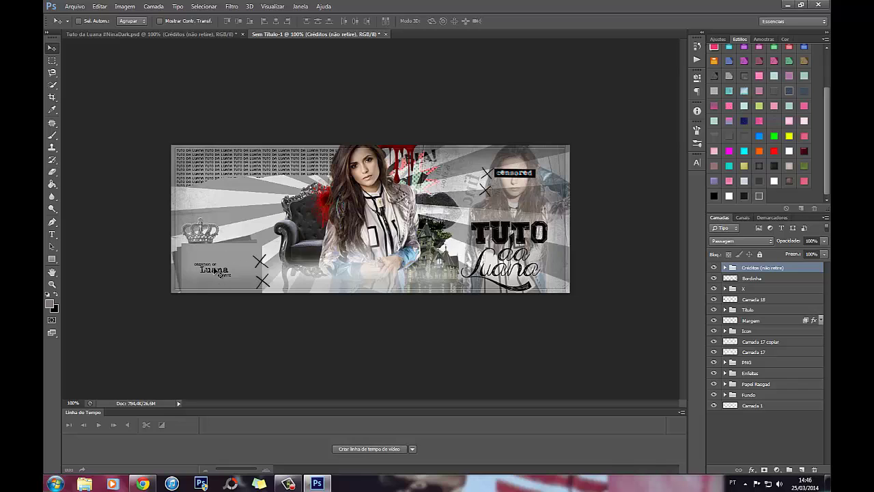
{"action": "left_click", "coordinate": [52, 235]}
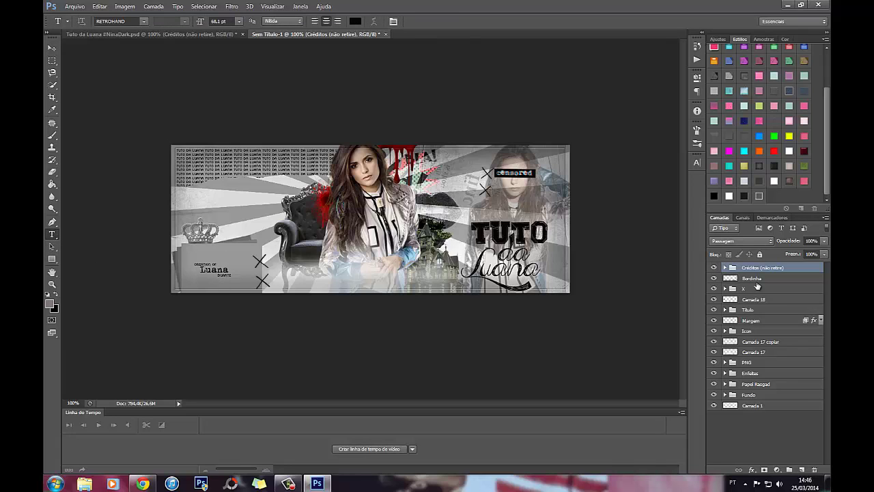
{"action": "left_click", "coordinate": [725, 268]}
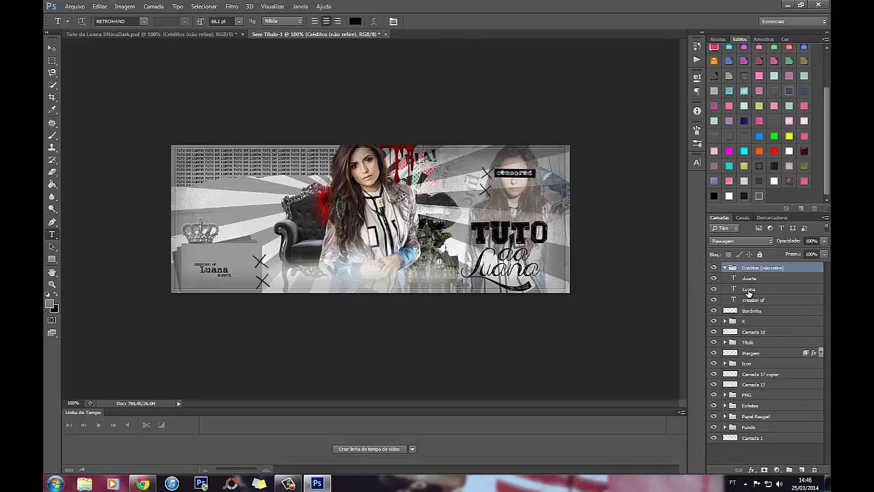
{"action": "left_click", "coordinate": [748, 292]}
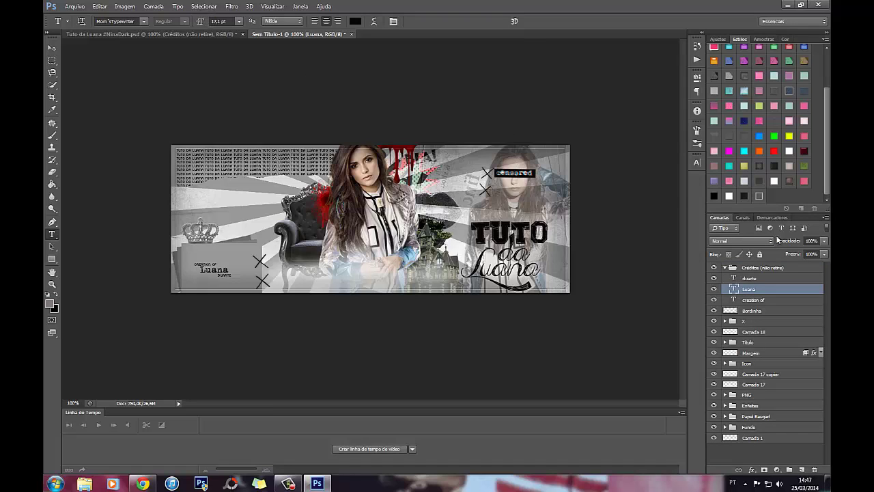
{"action": "left_click", "coordinate": [727, 267]}
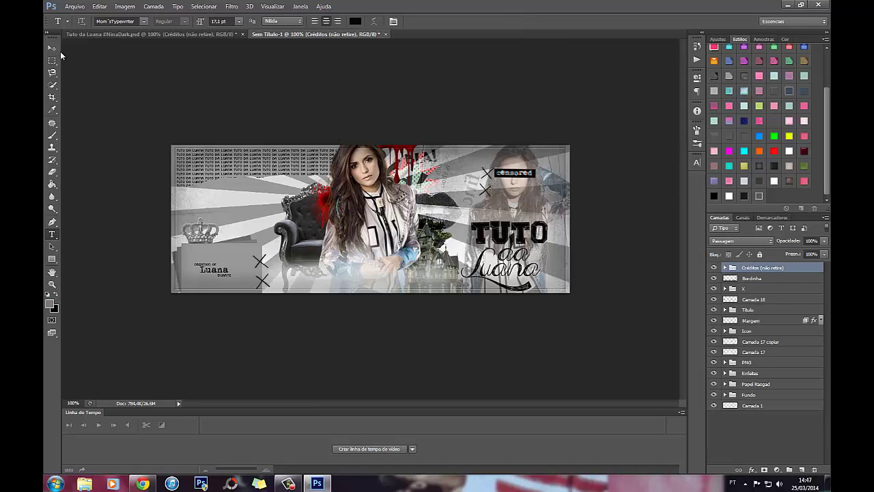
{"action": "left_click", "coordinate": [49, 47]}
Copy the Brilhos group from #NinaDark into Sem Título-1 above the Créditos group
{"action": "left_click", "coordinate": [179, 32]}
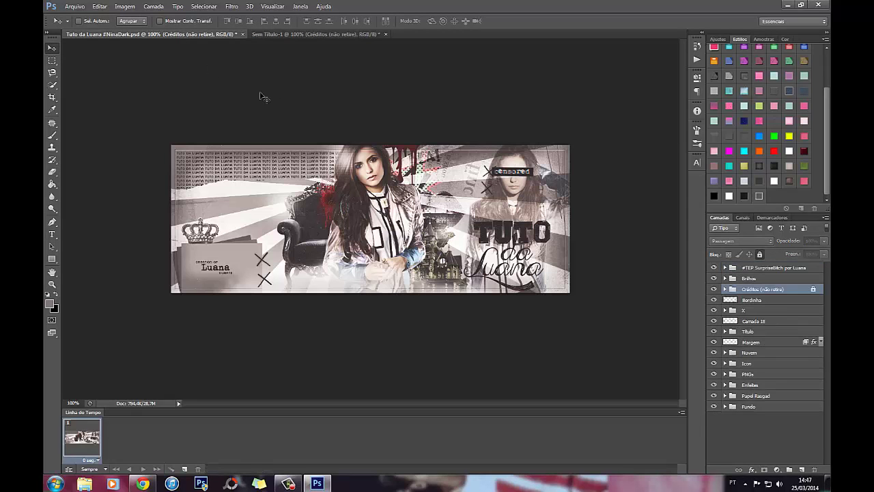
{"action": "left_click", "coordinate": [747, 294]}
{"action": "left_click_drag", "start_coordinate": [444, 232], "coordinate": [369, 217]}
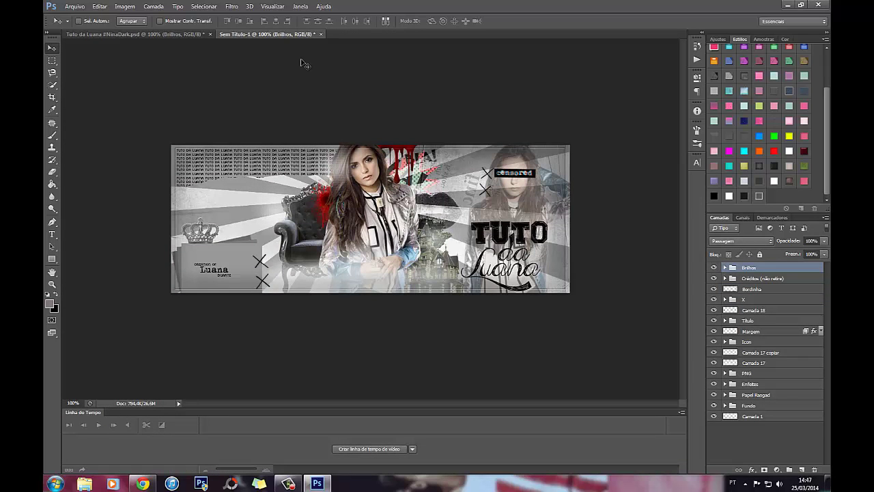
Preview the #TEP SurpriseBitch coloring group's effect in #NinaDark and copy the group into Sem Título-1 above Brilhos
{"action": "left_click", "coordinate": [174, 36]}
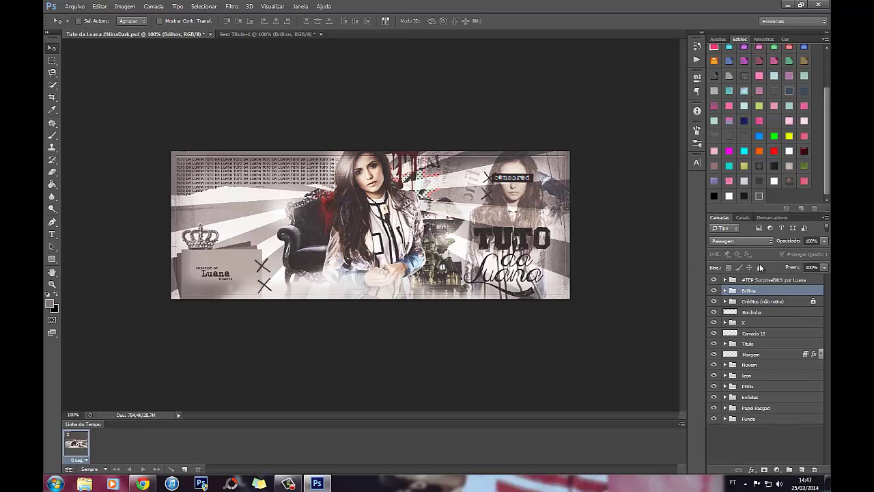
{"action": "left_click", "coordinate": [762, 281]}
{"action": "left_click", "coordinate": [713, 280]}
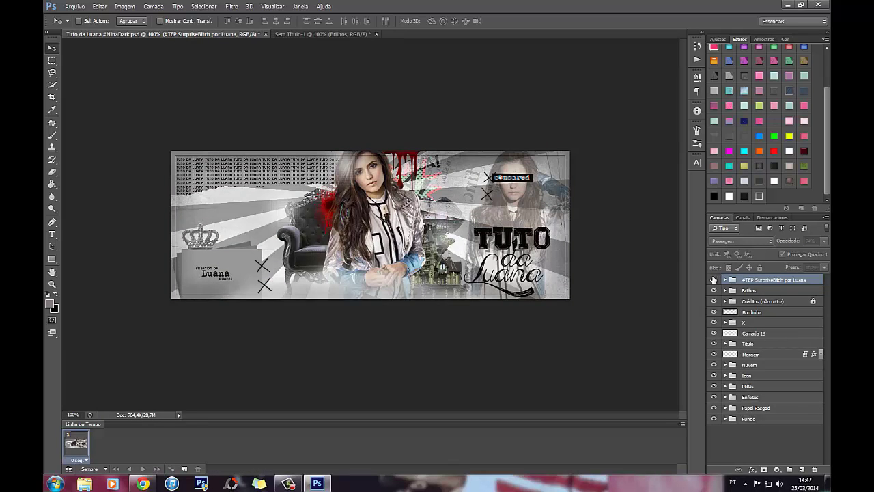
{"action": "left_click", "coordinate": [714, 280]}
{"action": "left_click", "coordinate": [714, 280]}
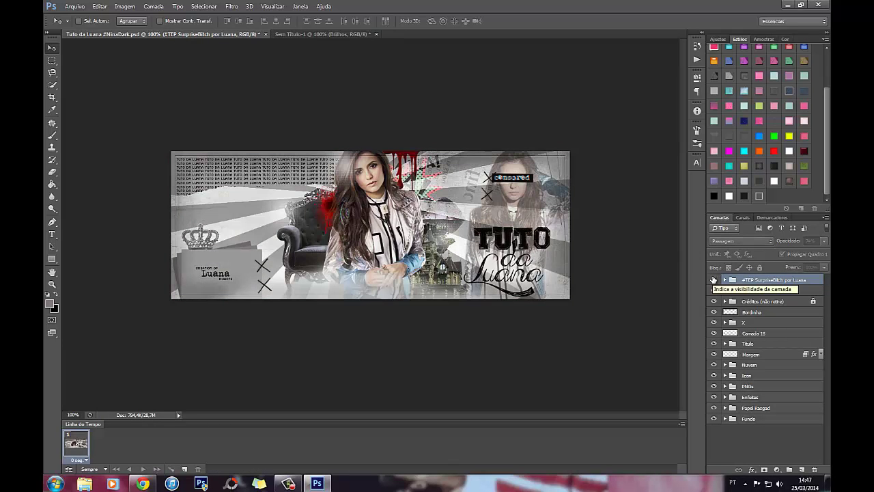
{"action": "left_click", "coordinate": [714, 280]}
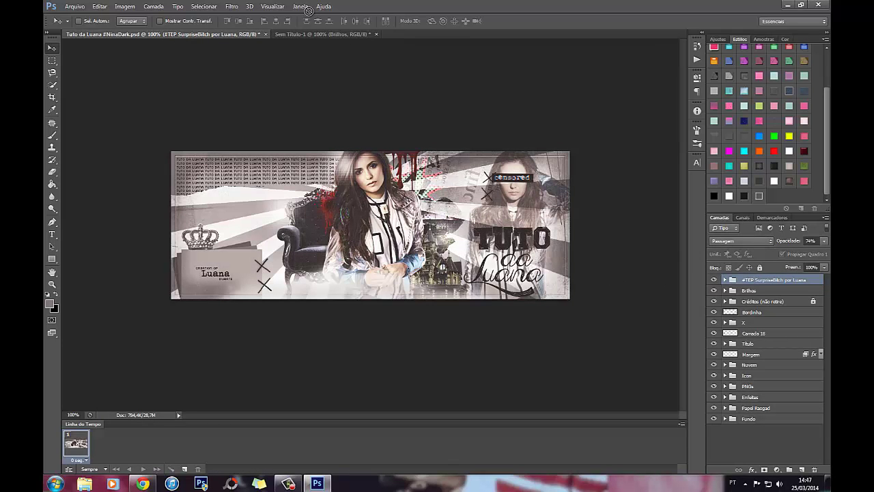
{"action": "left_click", "coordinate": [311, 35]}
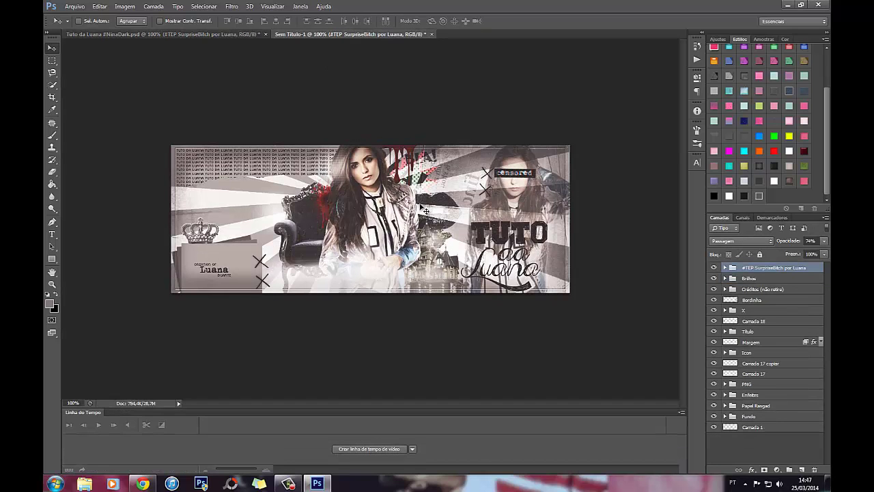
Compare the finished cover in Sem Título-1 with the original #NinaDark cover
{"action": "left_click", "coordinate": [218, 35]}
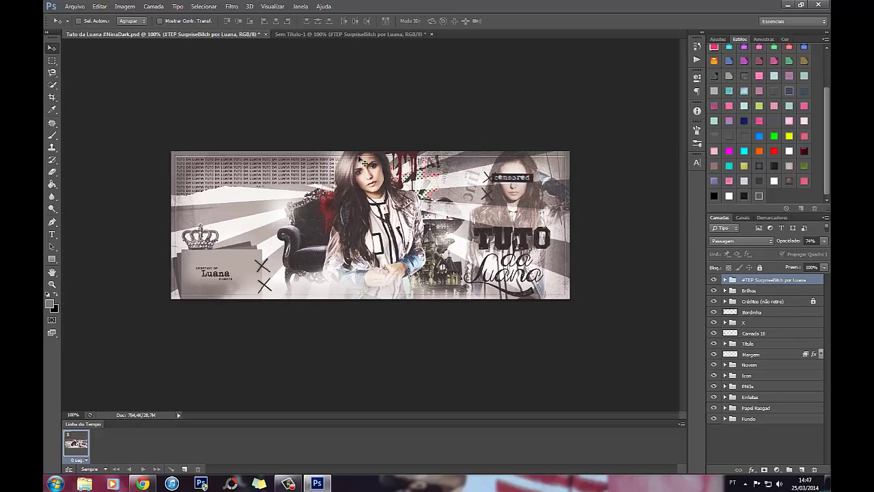
{"action": "left_click", "coordinate": [303, 34]}
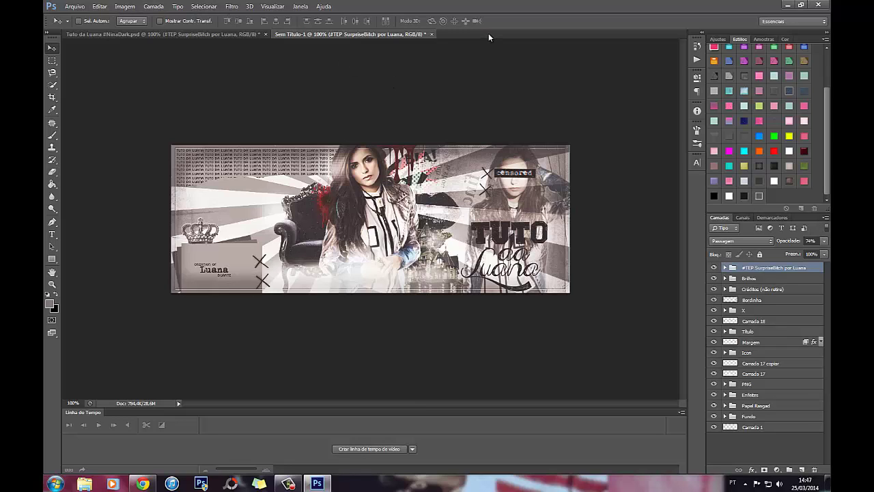
{"action": "left_click", "coordinate": [193, 33]}
{"action": "left_click", "coordinate": [328, 37]}
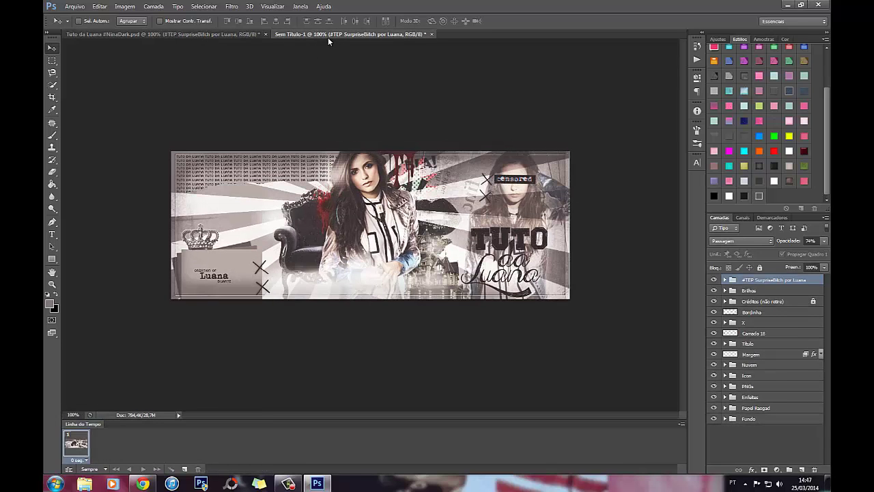
{"action": "left_click", "coordinate": [211, 35]}
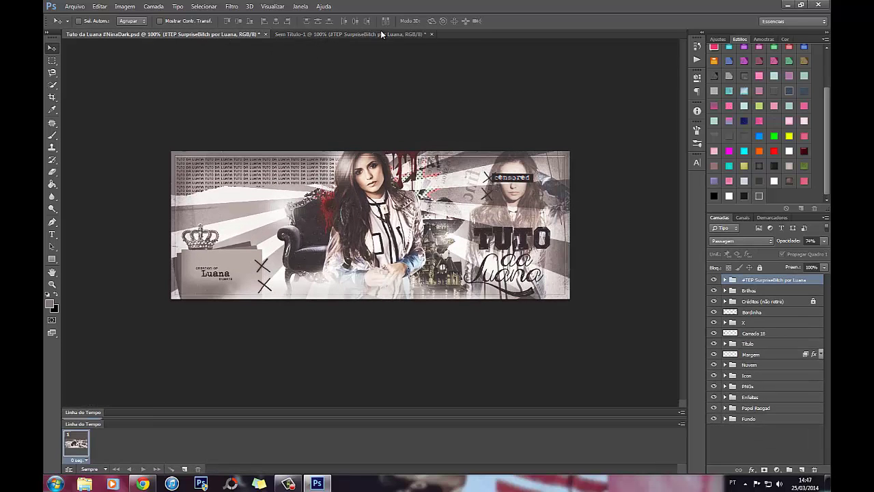
{"action": "left_click", "coordinate": [413, 34]}
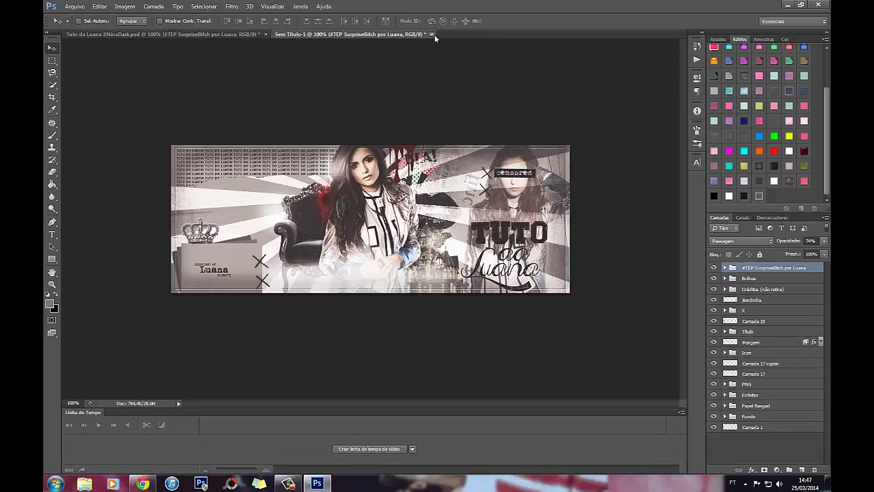
Close Sem Título-1 without saving and minimize Photoshop to return to the Tutoriais e Pedidos Facebook page in Chrome
{"action": "left_click", "coordinate": [431, 35]}
{"action": "left_click", "coordinate": [439, 182]}
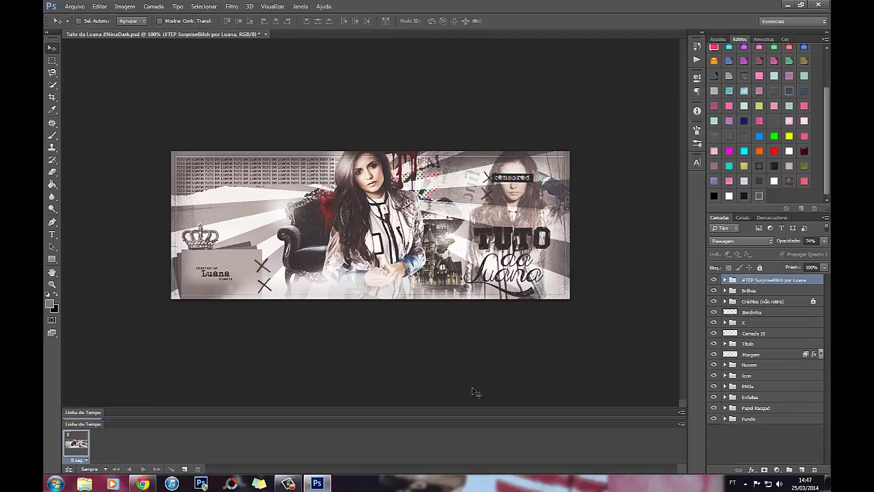
{"action": "left_click", "coordinate": [319, 482]}
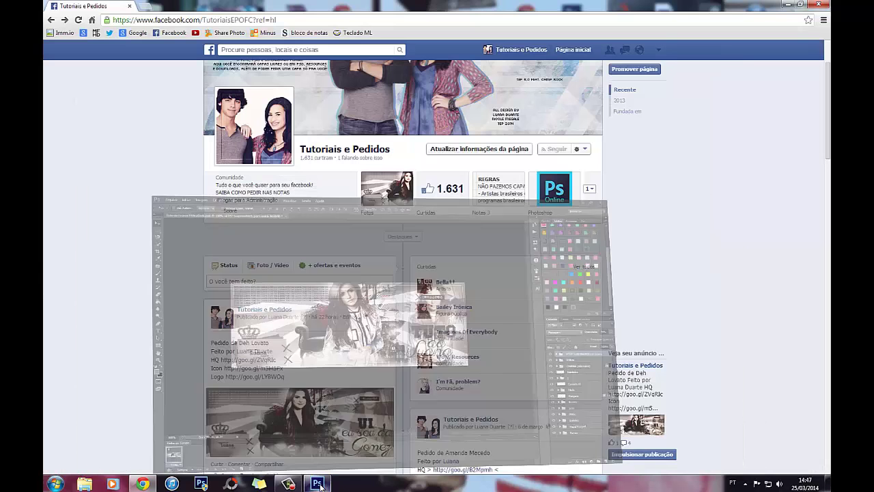